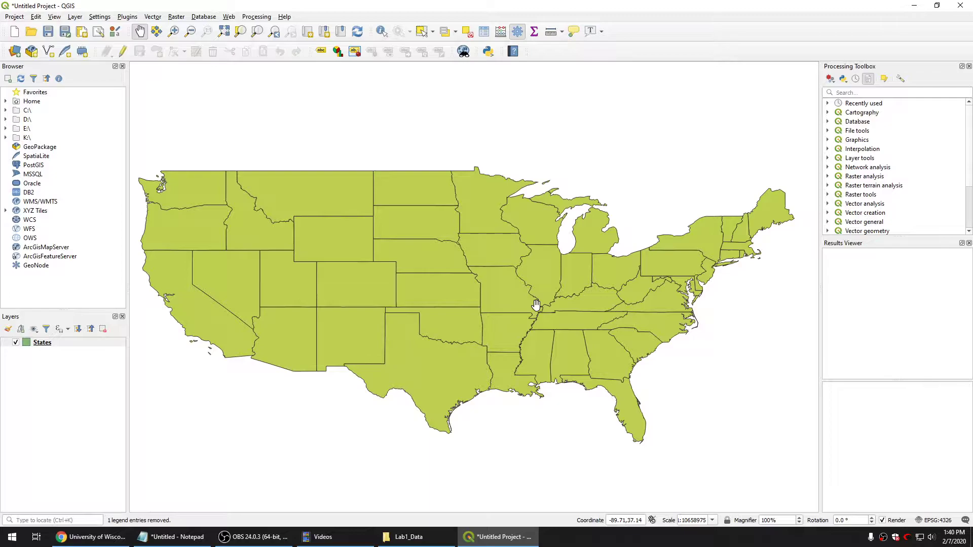
- Examine the population columns in the States layer's attribute table and compare them with the states on the map
click(56, 343)
right_click(55, 343)
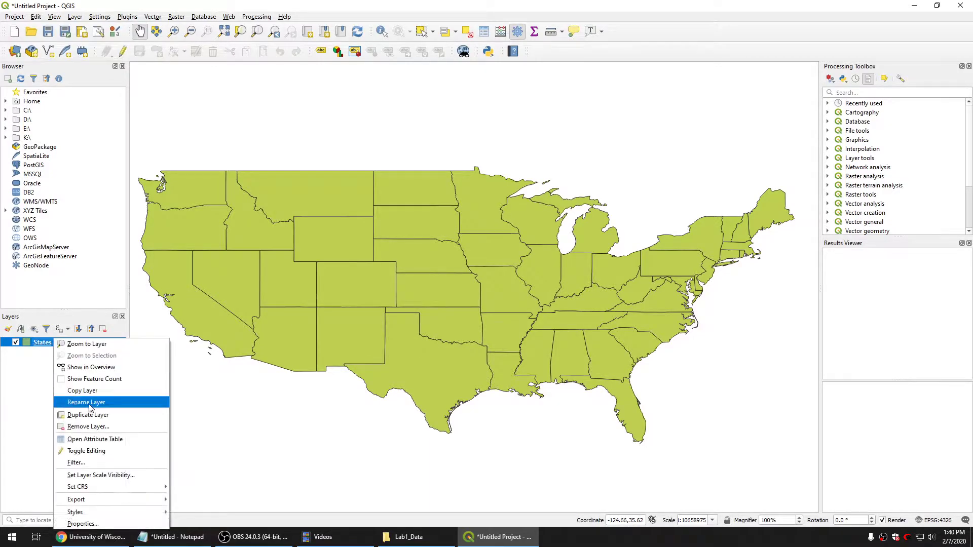
click(93, 440)
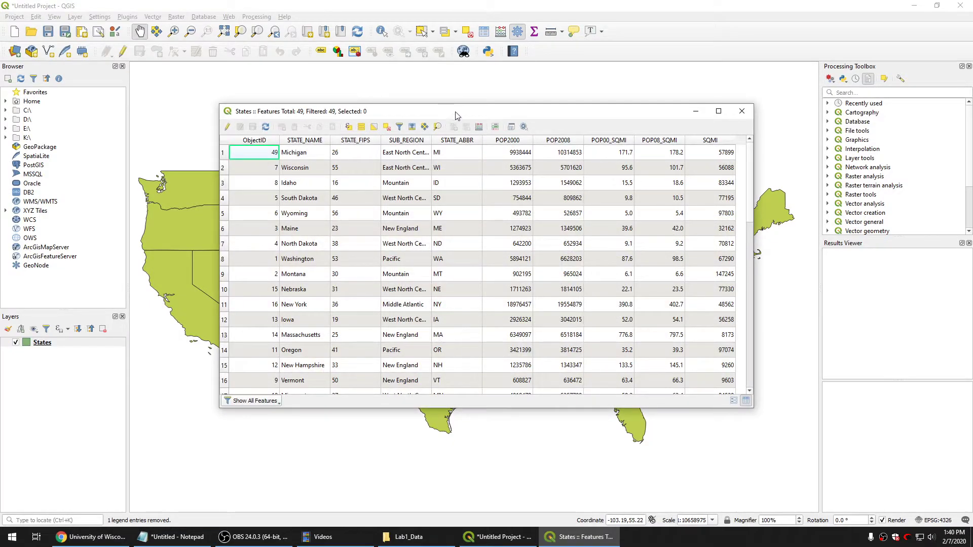
drag(460, 108, 356, 304)
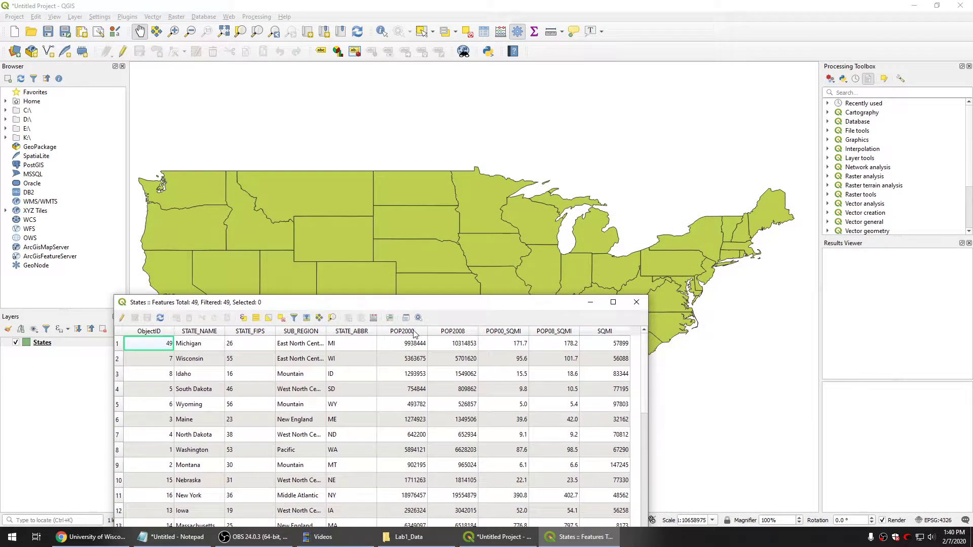
click(415, 261)
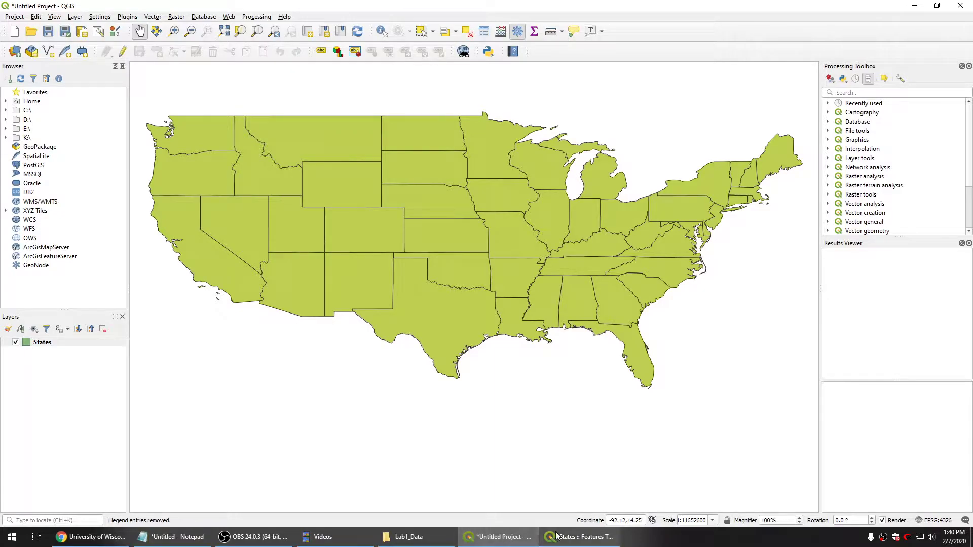
click(578, 537)
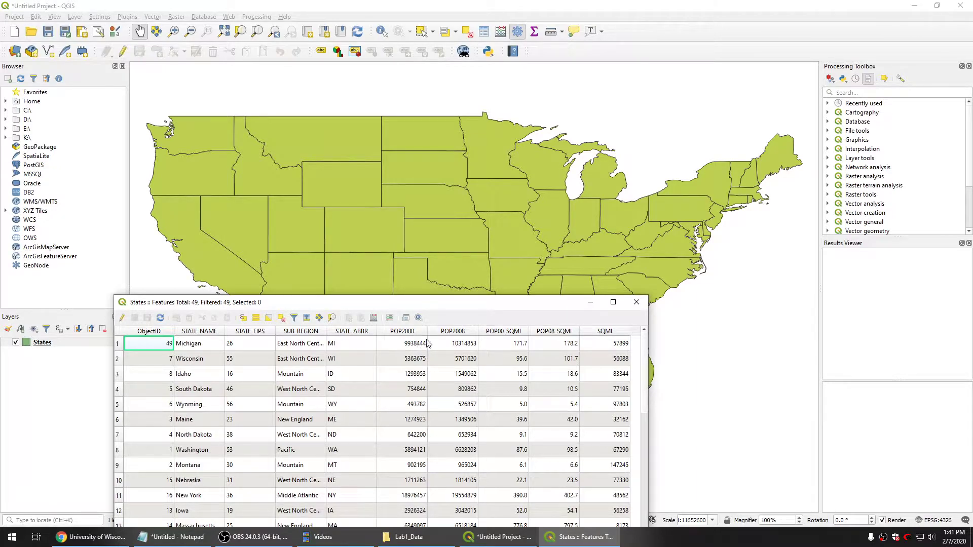
mouse_move(468, 305)
mouse_down()
mouse_move(456, 292)
mouse_move(460, 320)
mouse_up()
click(630, 286)
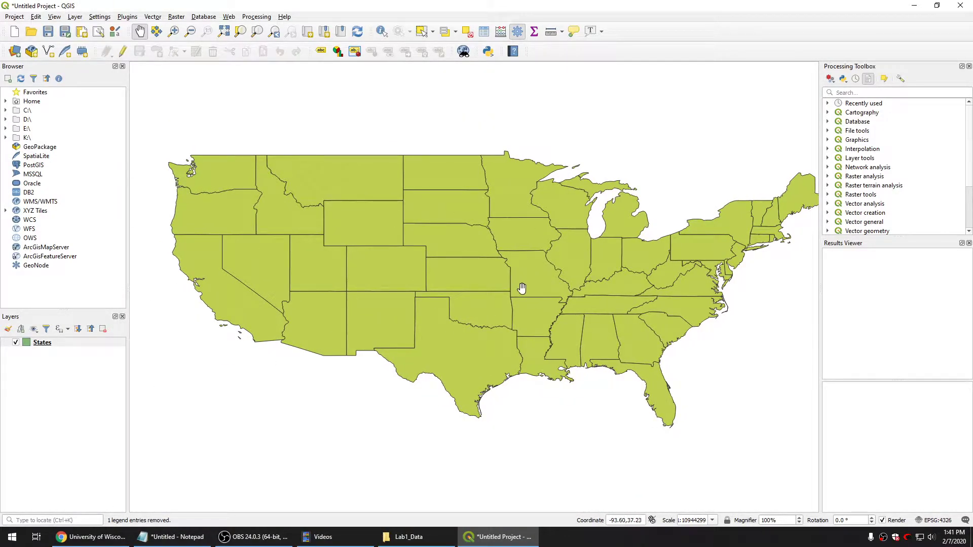
drag(519, 277, 499, 271)
- Open the States layer's attribute table and sort it in descending order by POP2000, then by POP2008
right_click(78, 343)
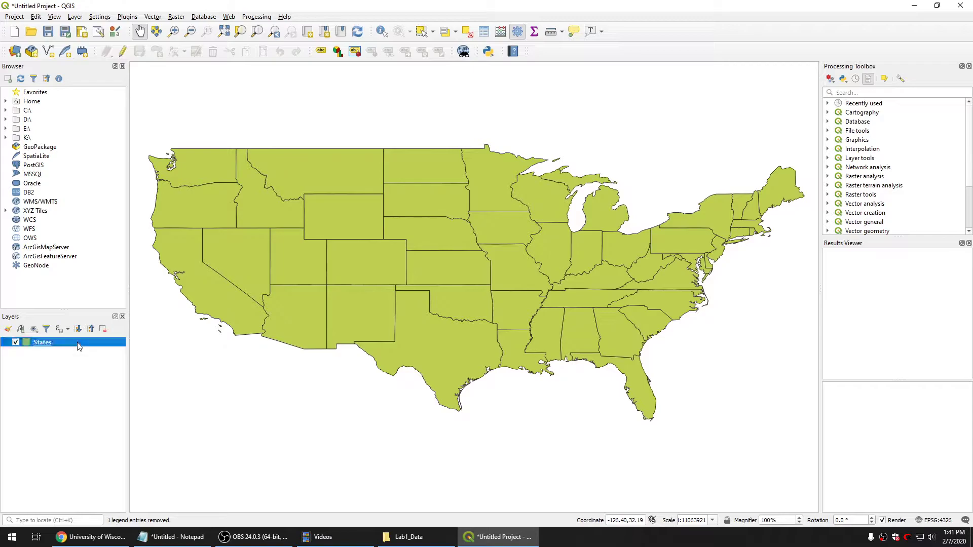
click(105, 444)
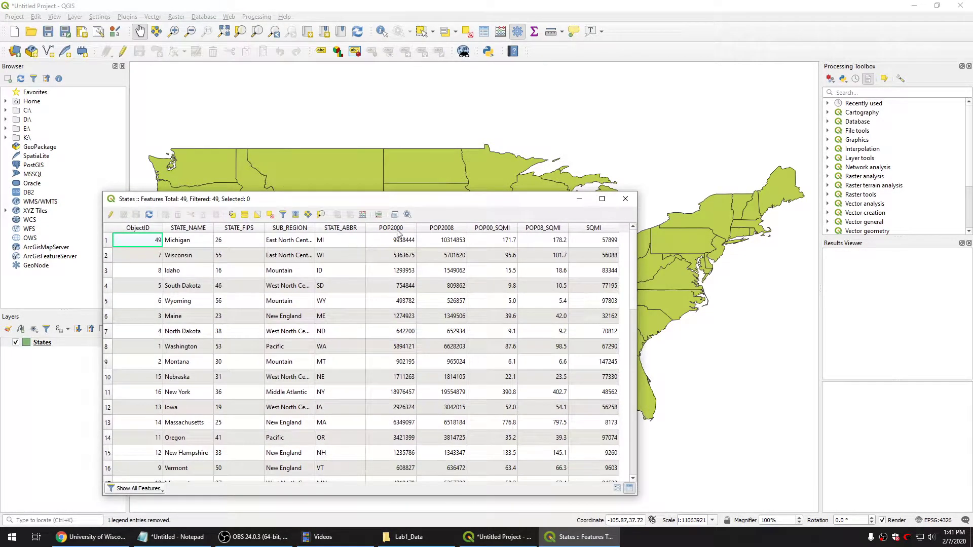
click(398, 230)
click(398, 232)
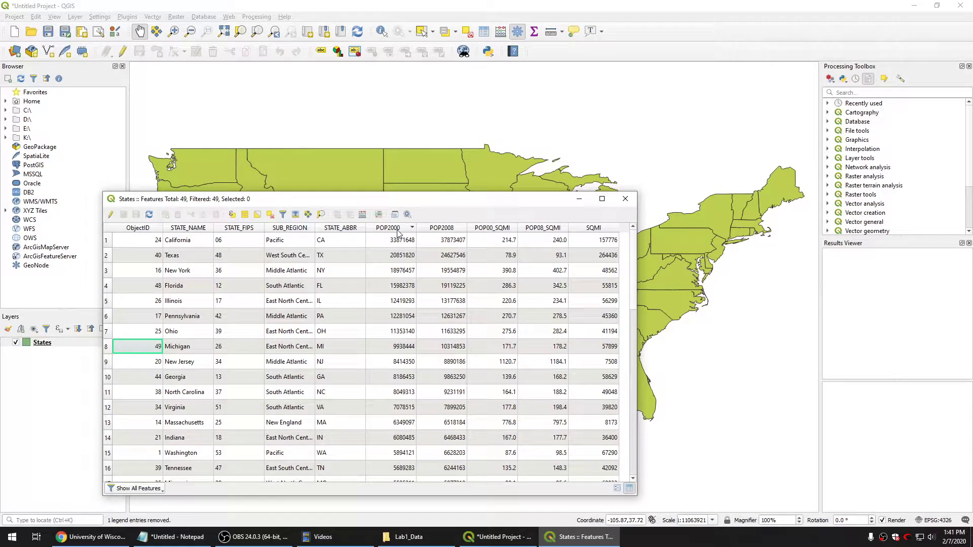
click(444, 231)
click(444, 231)
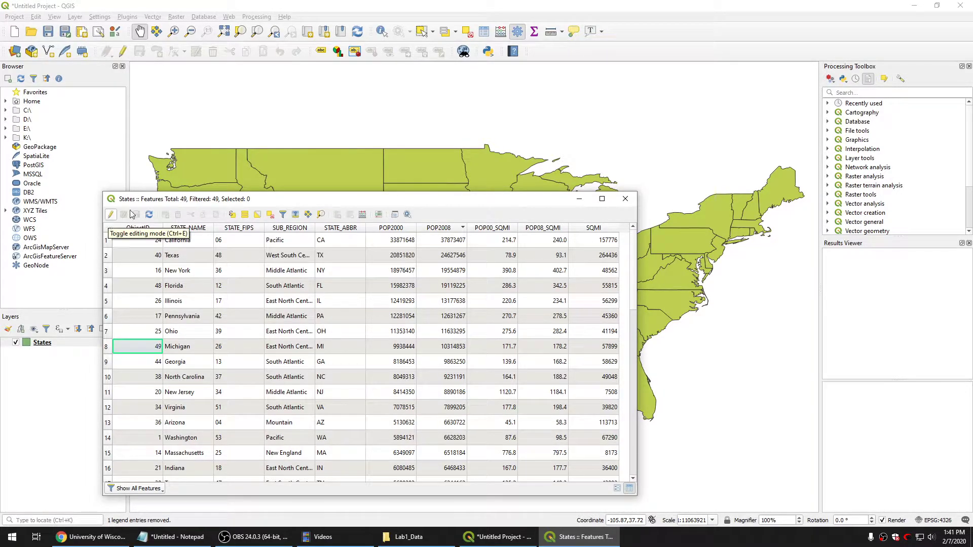
- Turn on editing for the States table and start a new field named popchane
click(110, 214)
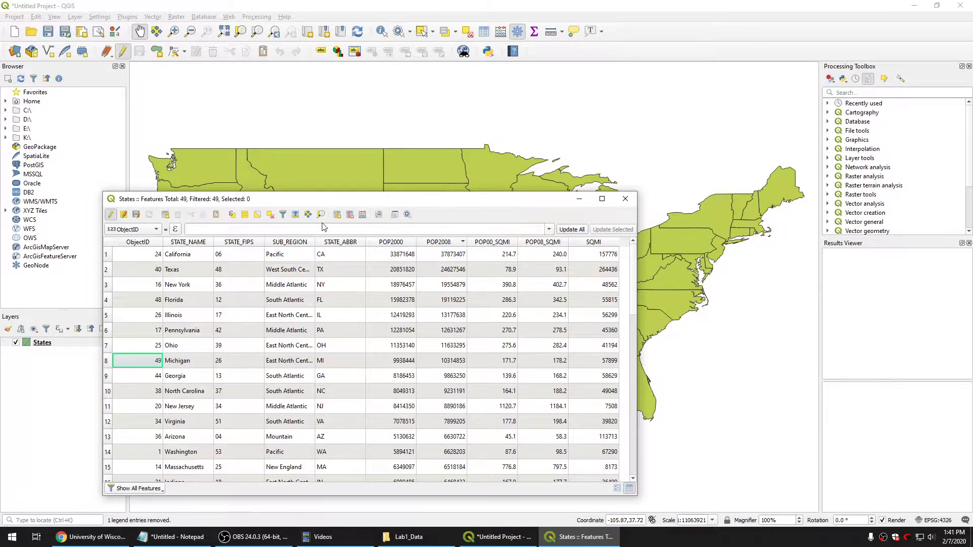
click(337, 215)
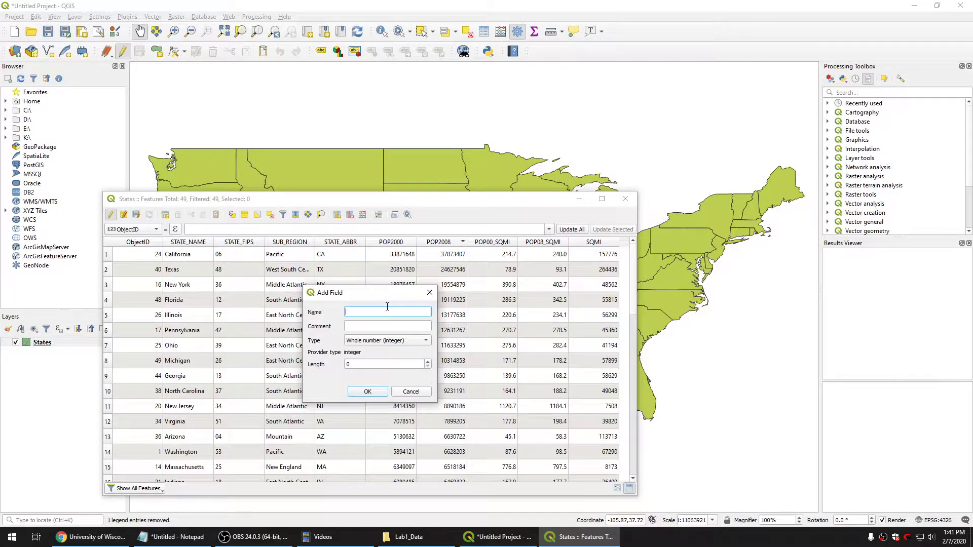
text(popchange)
key(BackSpace)
key(BackSpace)
key(BackSpace)
key(BackSpace)
key(BackSpace)
text(hangPe)
key(BackSpace)
key(BackSpace)
key(BackSpace)
text(e)
- Make the new field a Decimal number (real), set its length and precision, and add it to the table
click(398, 342)
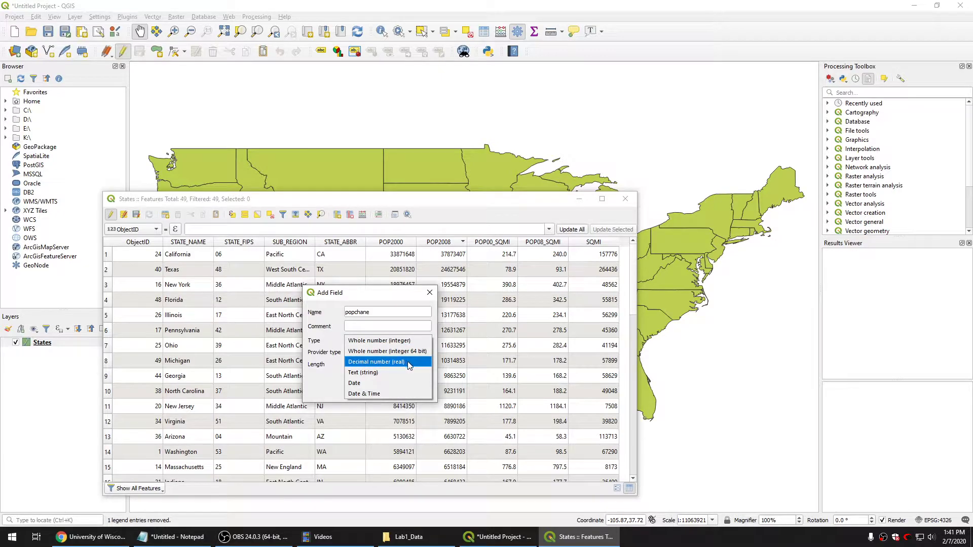
click(409, 362)
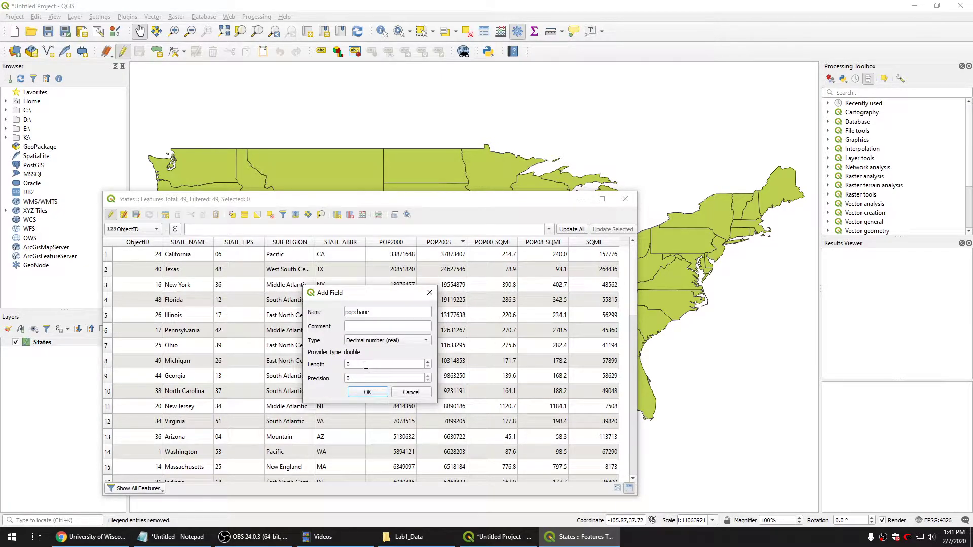
click(421, 378)
double_click(419, 364)
text(4)
double_click(427, 377)
double_click(343, 363)
double_click(365, 378)
click(369, 392)
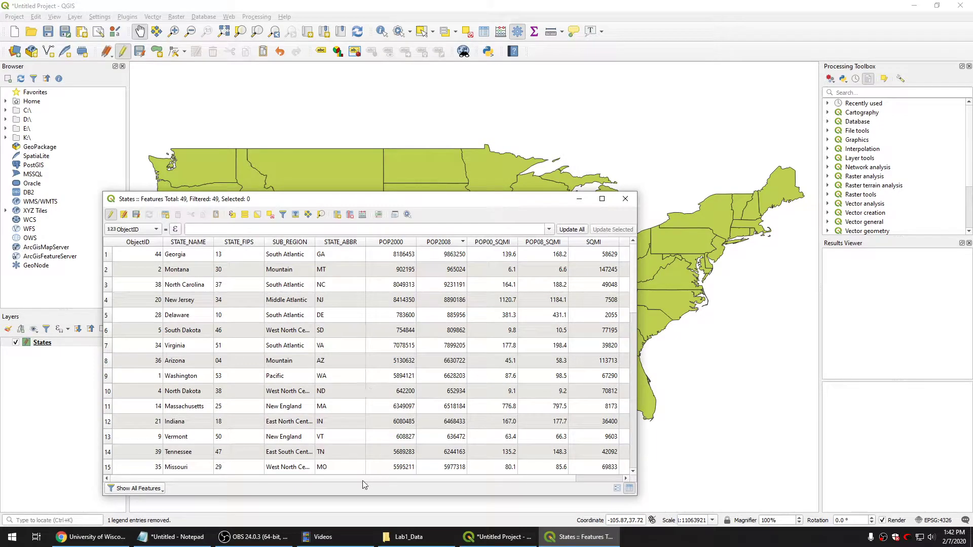
- Choose popchane as the field to update and enter the expression "POP2008"-"POP2000" for it
click(579, 478)
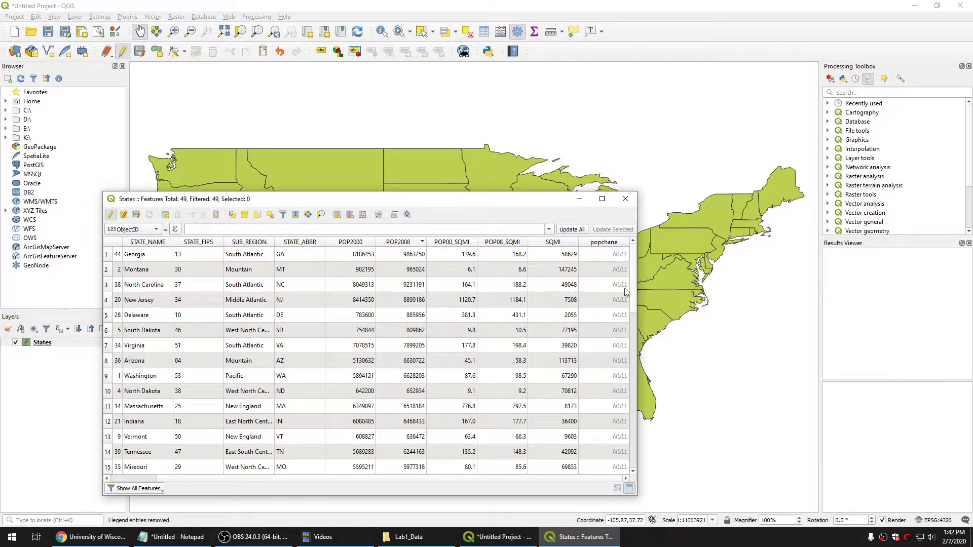
click(142, 231)
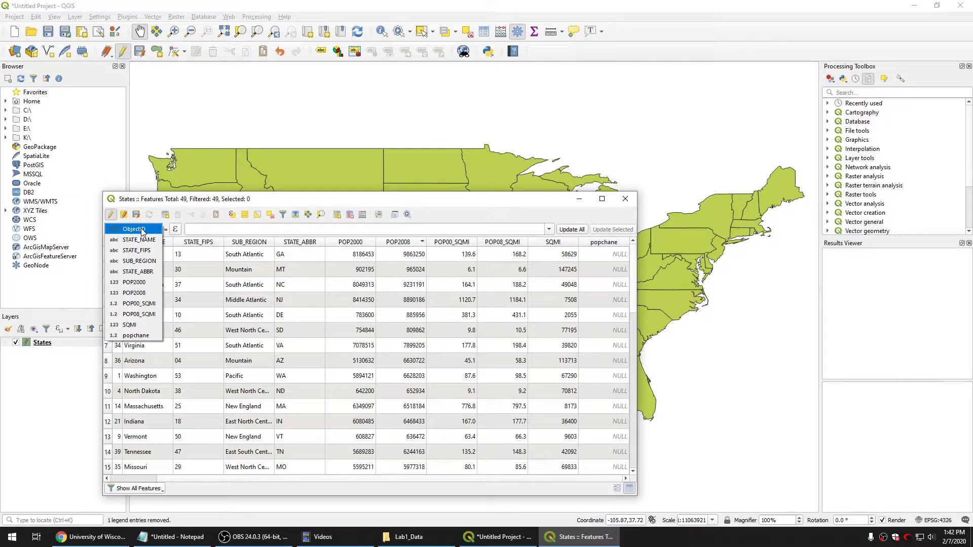
click(135, 336)
click(218, 229)
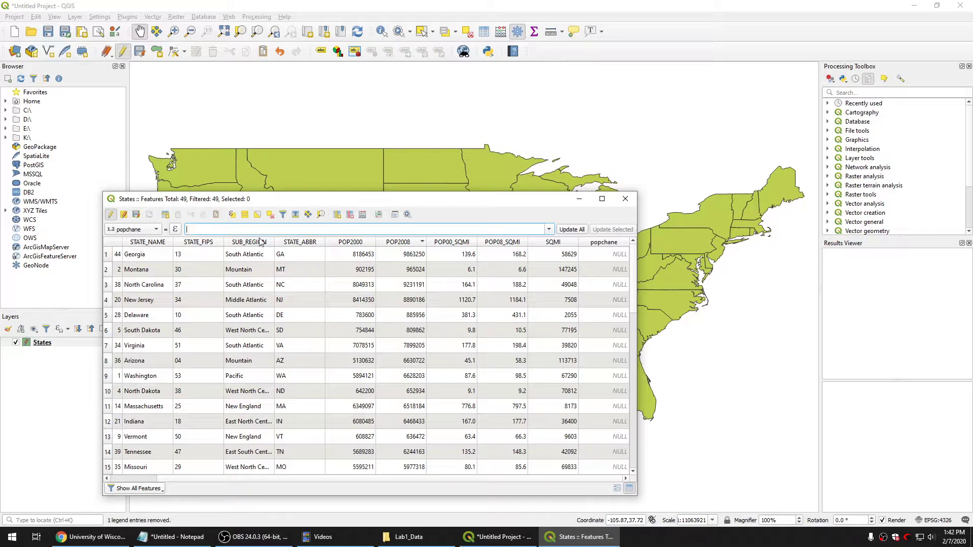
text(")
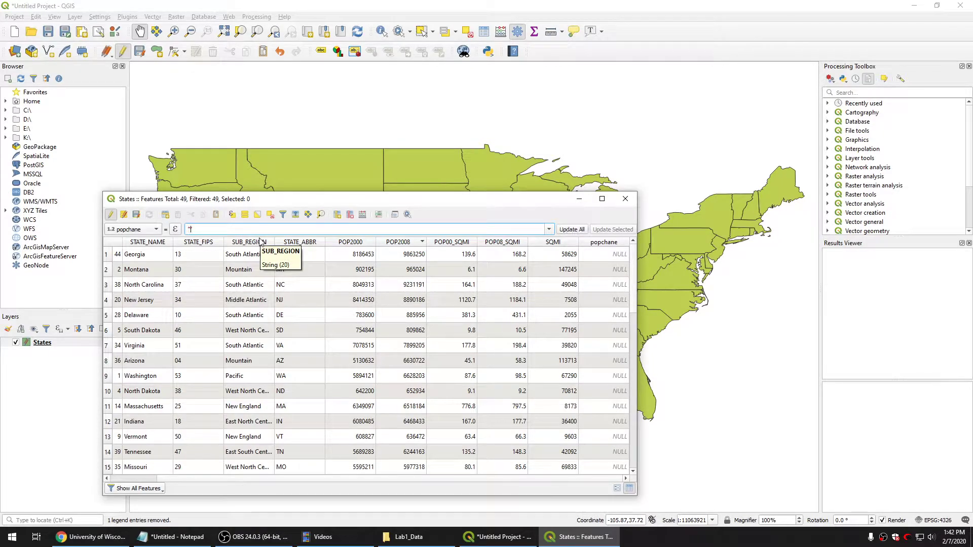
text(")
key(BackSpace)
text(Pop200)
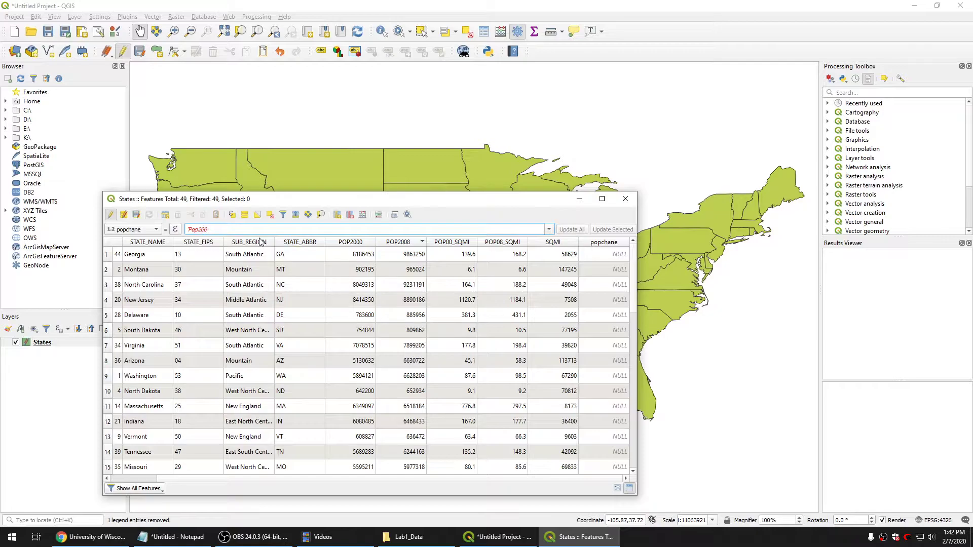
text(0)
text(()
text(()
text(pop)
text(2008)
text(")
key(BackSpace)
key(BackSpace)
key(BackSpace)
text(POP)
key(BackSpace)
key(BackSpace)
text(OP)
- Enclose the population difference in parentheses and divide it by "POP2000"
click(273, 229)
text())
key(Home)
text(()
key(End)
text(/"POP2000")
key(BackSpace)
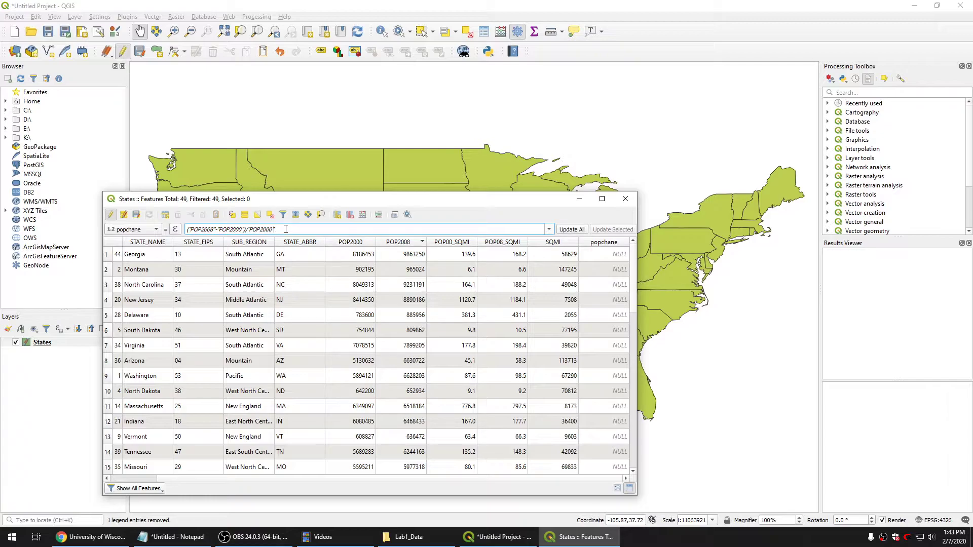
- Complete the expression as (("POP2008"-"POP2000")/"POP2000")*100 and calculate popchane for all rows
text(")
text(*)
text(1)
text(()
key(BackSpace)
text(()
click(575, 231)
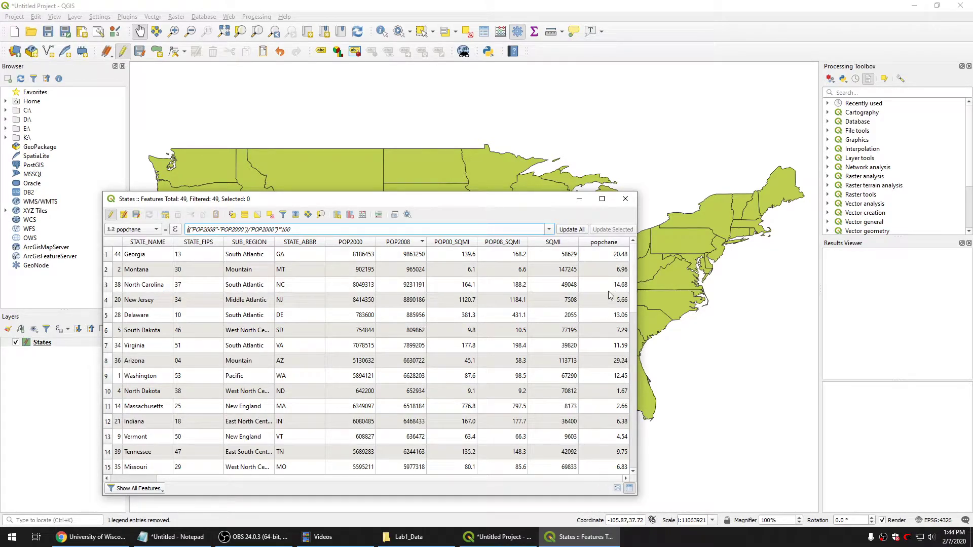
- Stop editing with the States layer changes saved, and sort the table by popchane in ascending order before closing it
click(110, 214)
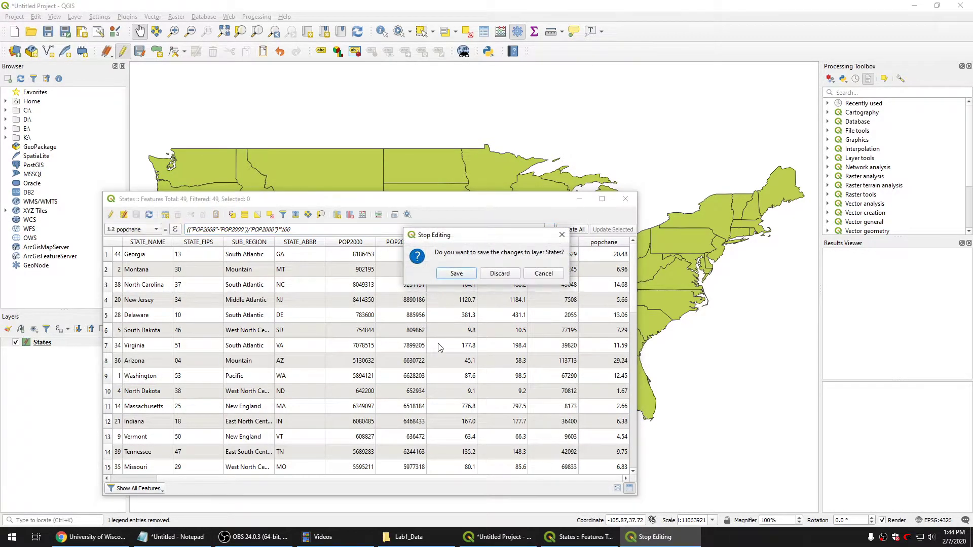
click(456, 273)
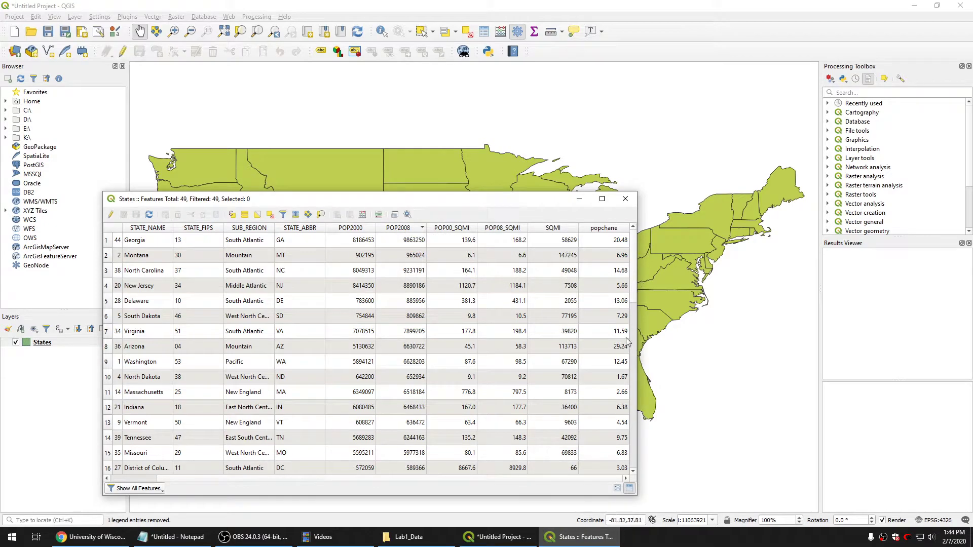
click(610, 229)
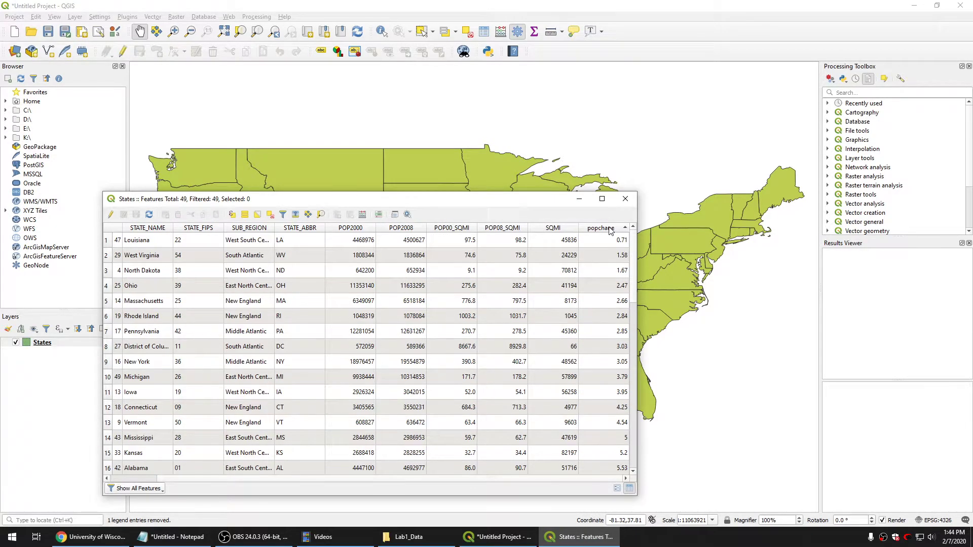
click(625, 199)
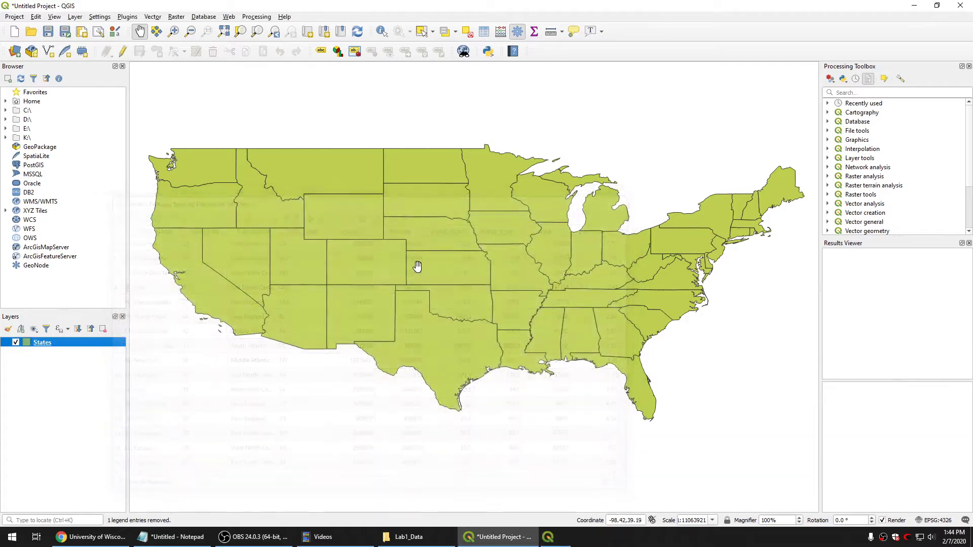
- Set the States layer's symbology to Graduated on the popchane column and classify the values
right_click(59, 346)
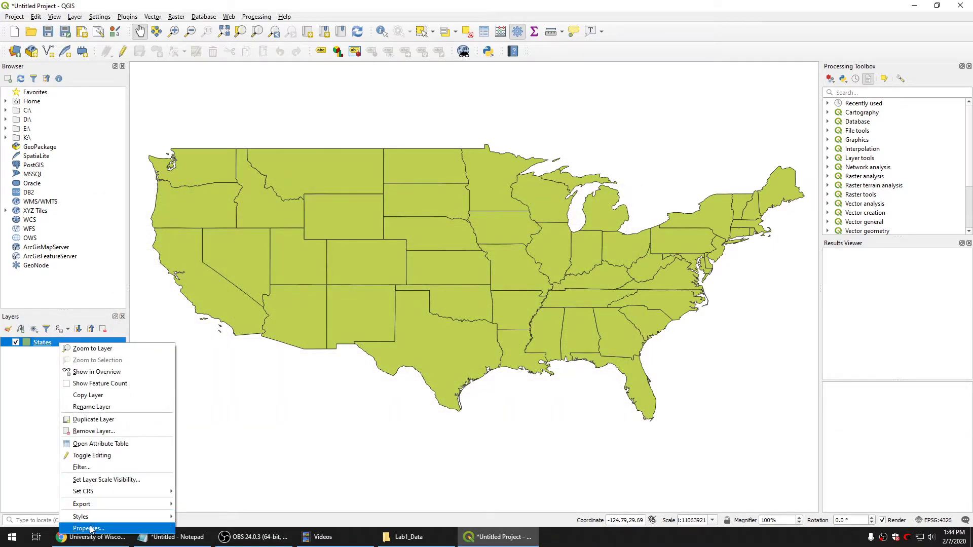
click(94, 527)
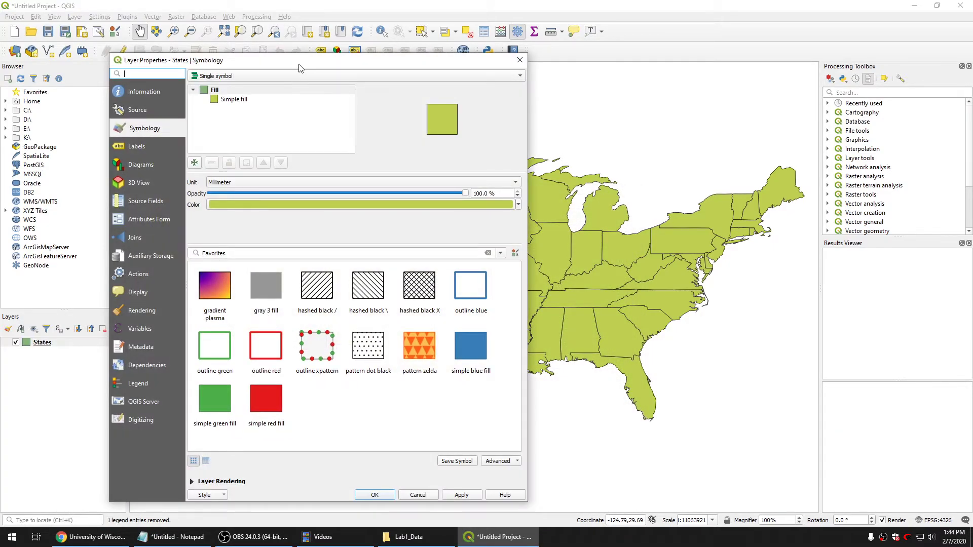
click(292, 82)
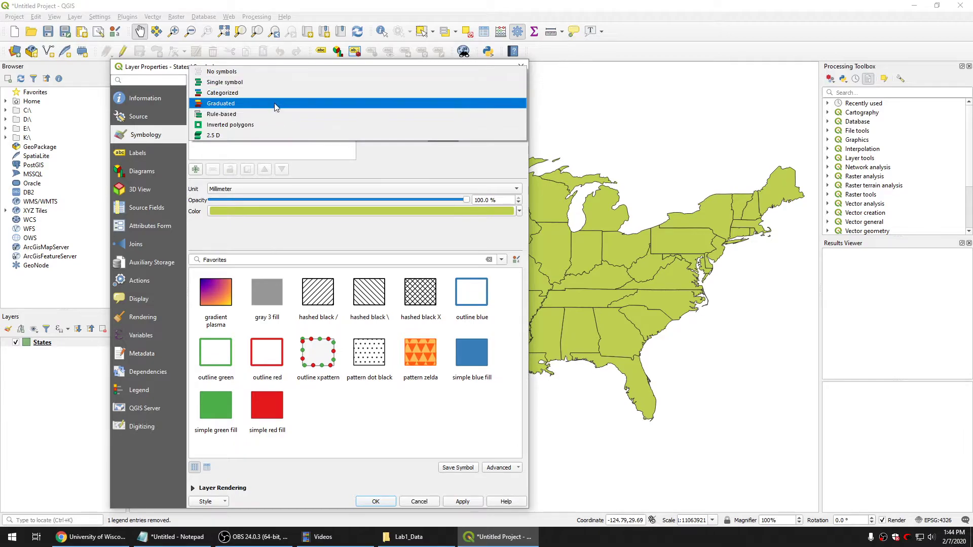
click(276, 103)
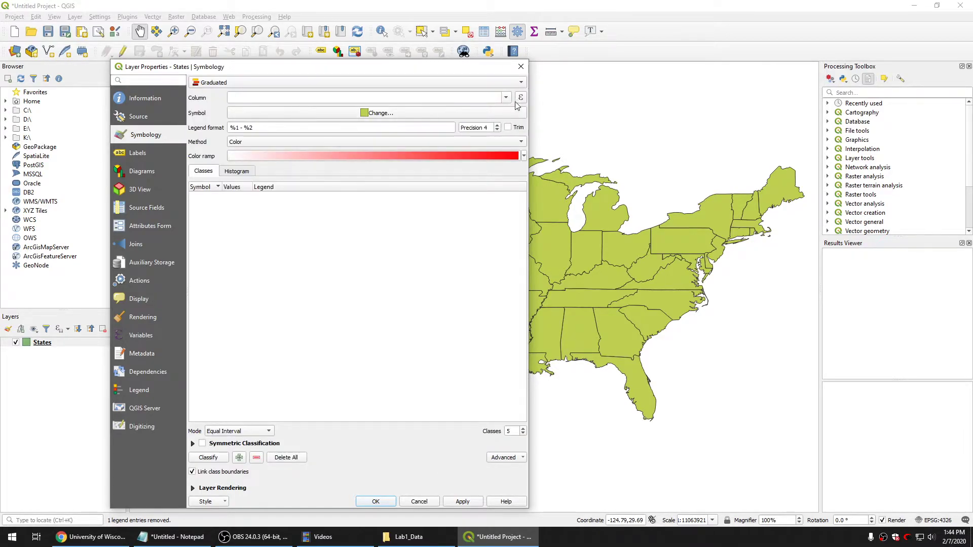
click(506, 97)
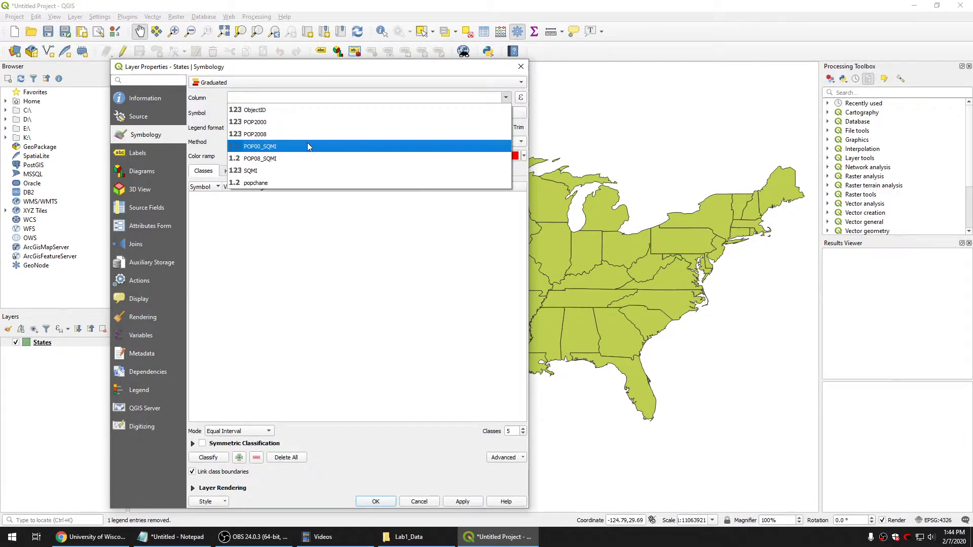
click(257, 184)
click(208, 458)
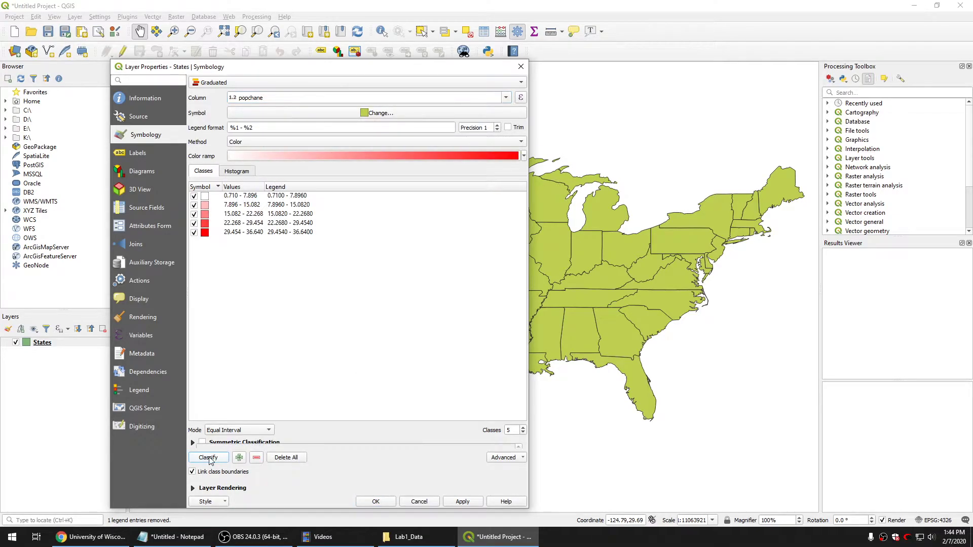
- Give the graduated symbology a light-to-dark blue color ramp and 6 classes in Natural Breaks (Jenks) mode
click(525, 156)
key(Escape)
click(523, 428)
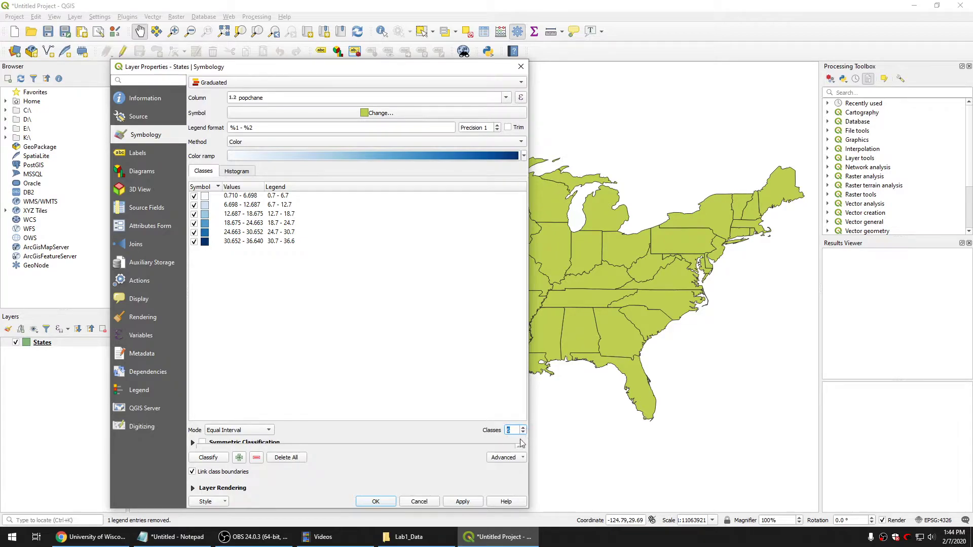
click(262, 432)
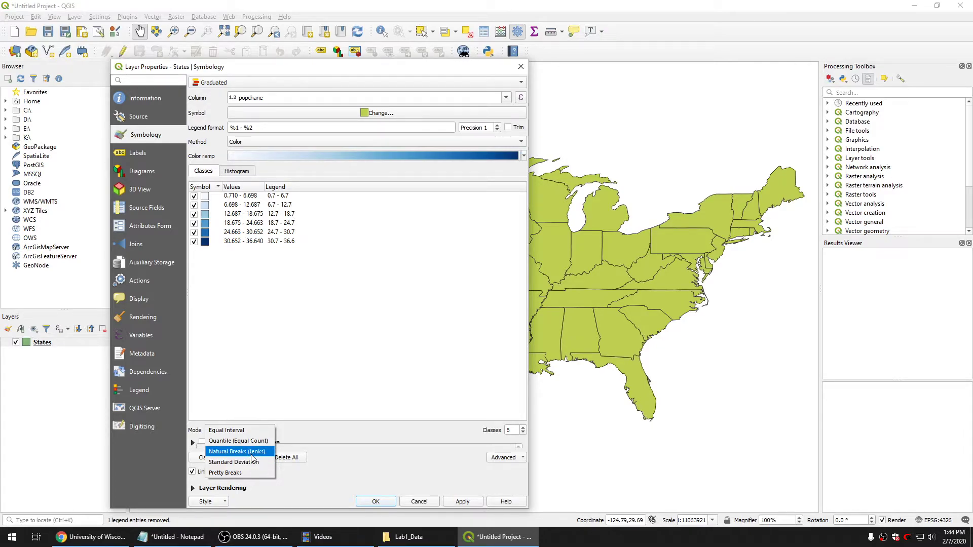
click(252, 452)
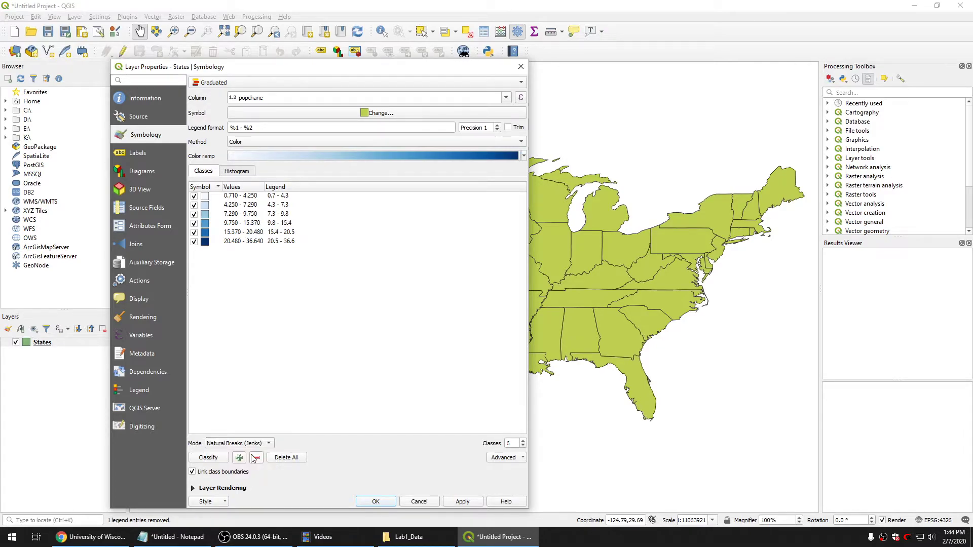
- Apply the graduated symbology to the States layer and close its properties
click(469, 504)
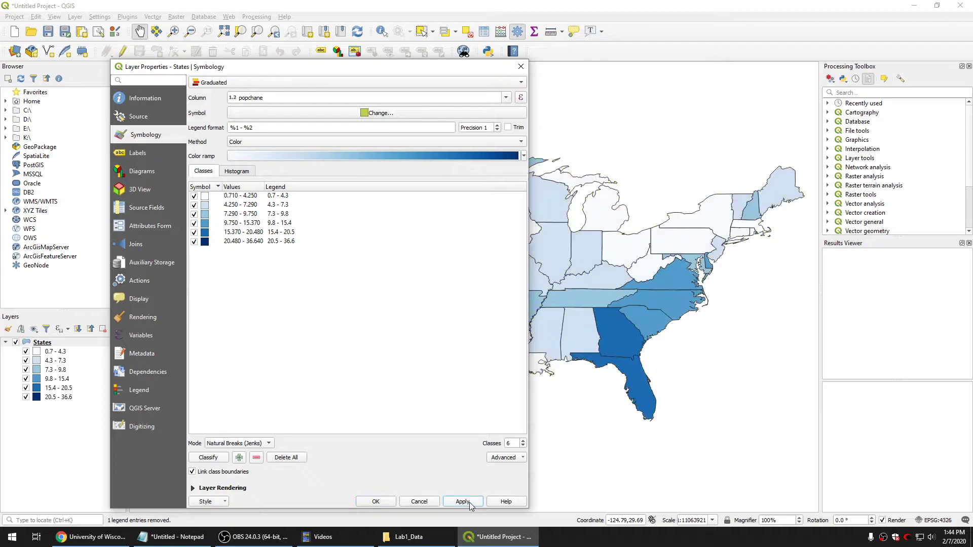
click(375, 501)
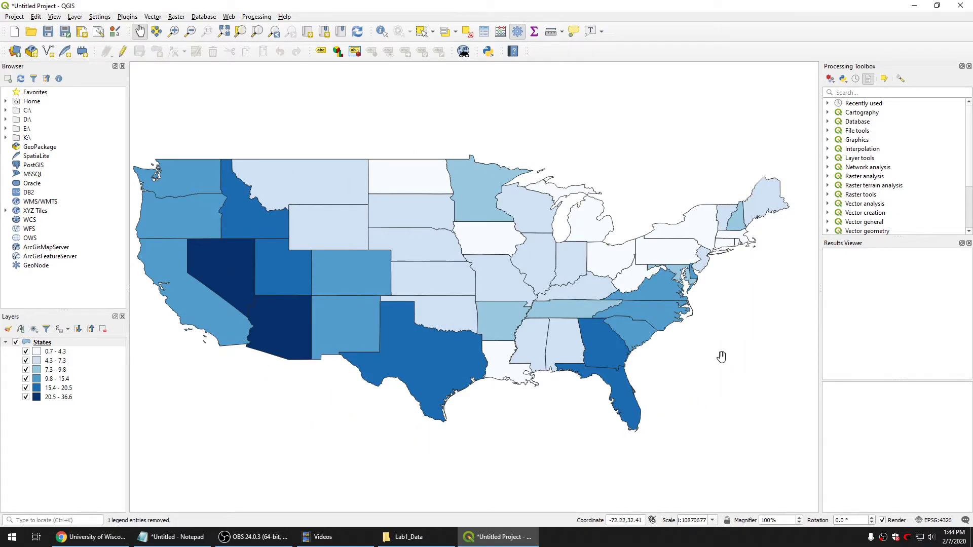
- Turn on single labels for the States layer using the STATE_NAME field and apply them
click(53, 344)
right_click(53, 345)
click(86, 531)
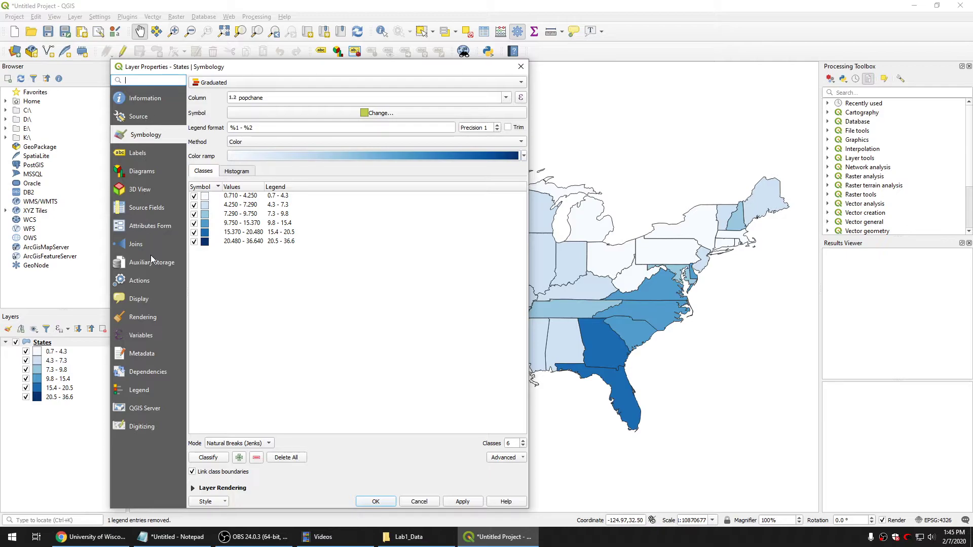
click(138, 152)
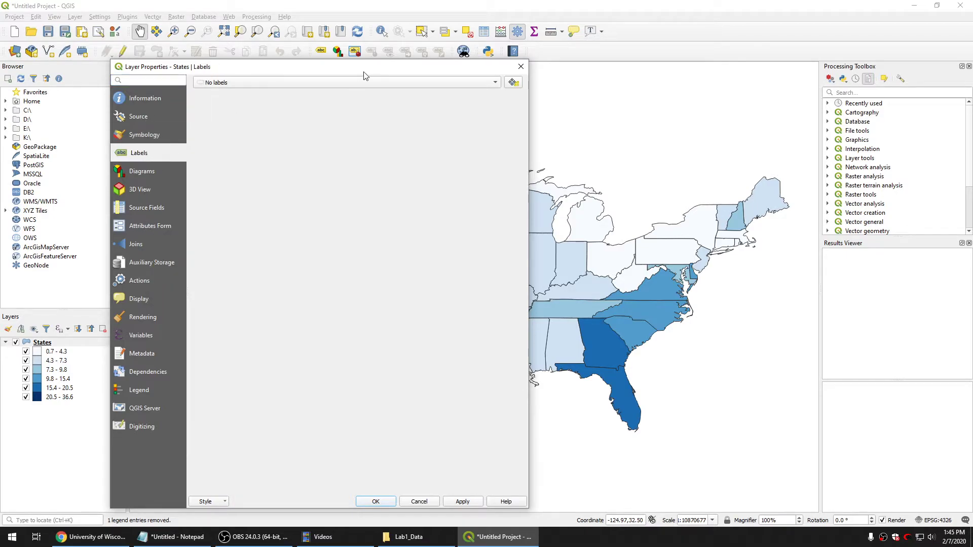
click(364, 82)
click(287, 89)
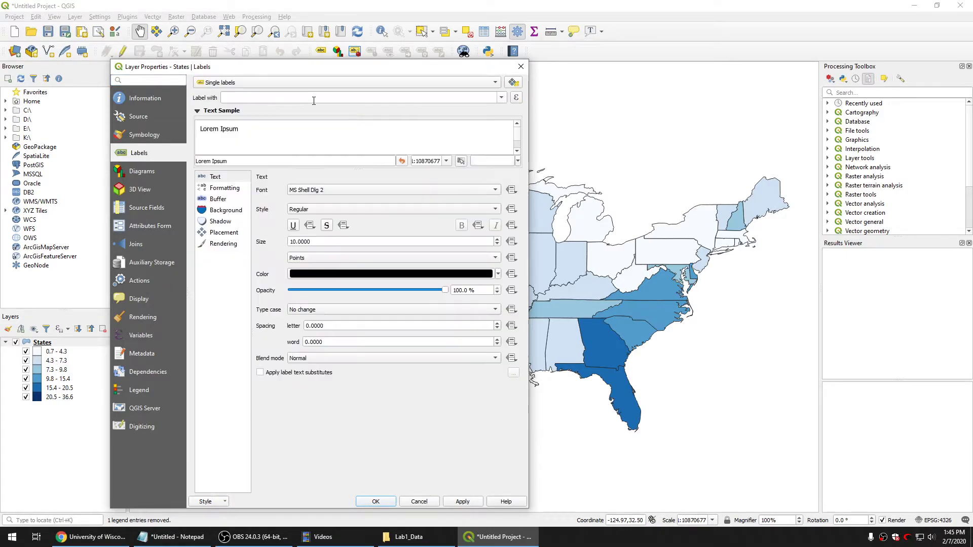
click(493, 98)
click(290, 116)
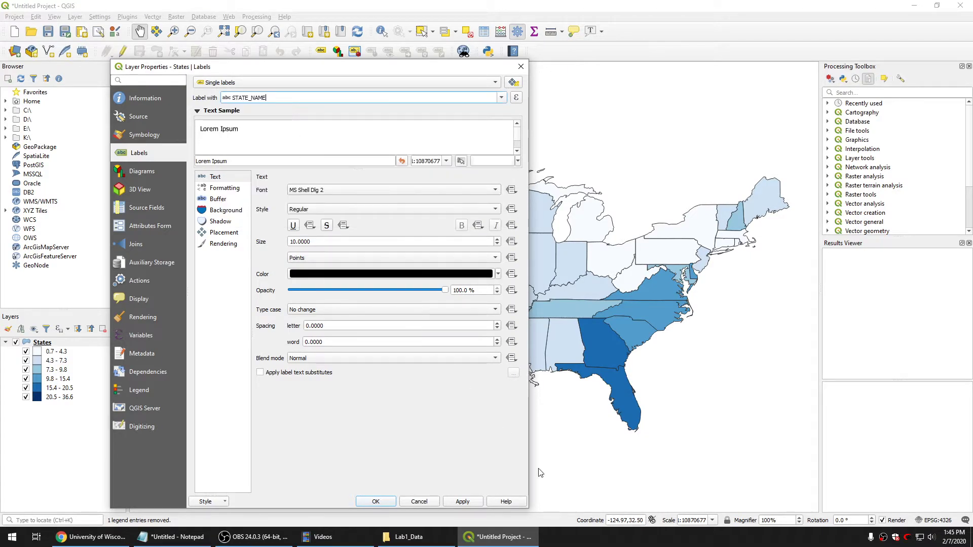
click(463, 502)
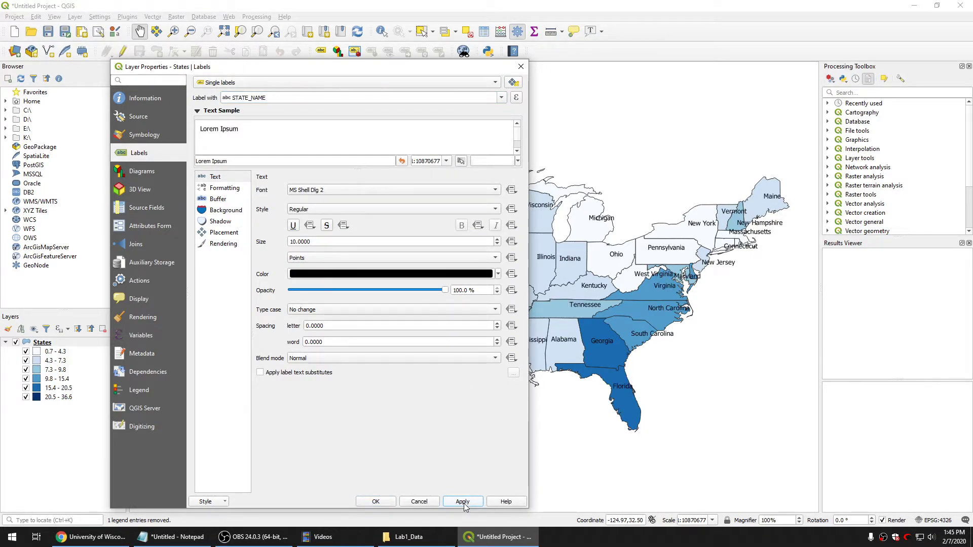
- Set the state labels' text size to 9 points, turn on a text buffer, and accept the layer properties
drag(352, 242, 231, 242)
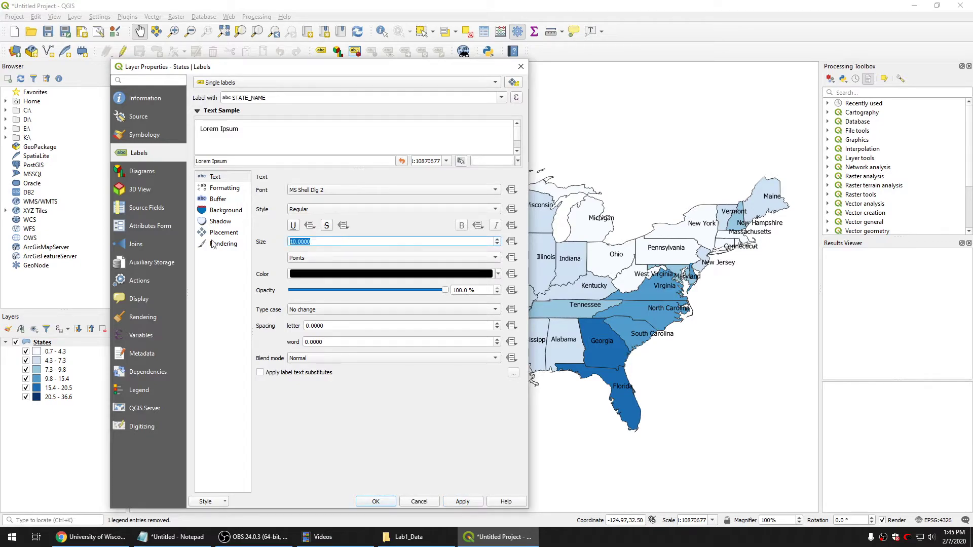
text(9)
click(470, 502)
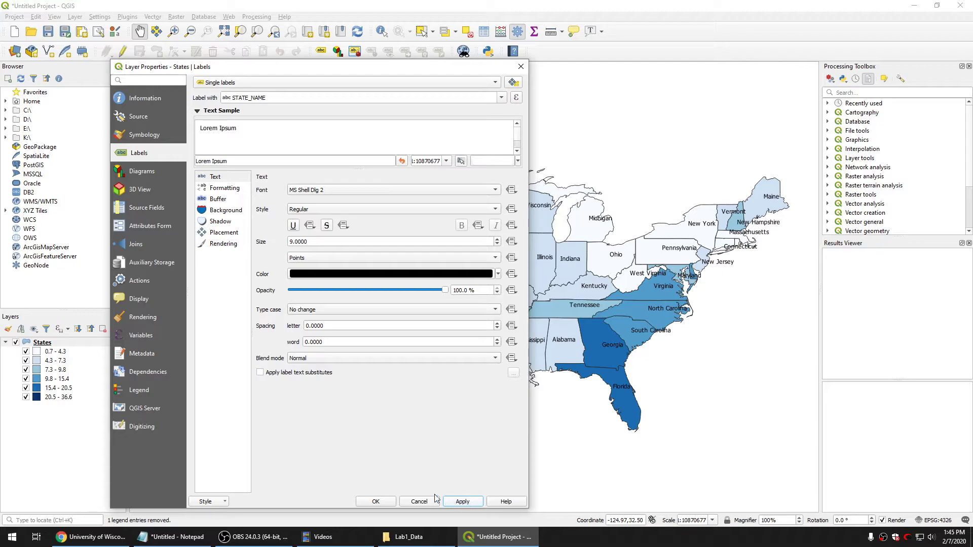
click(217, 200)
click(260, 189)
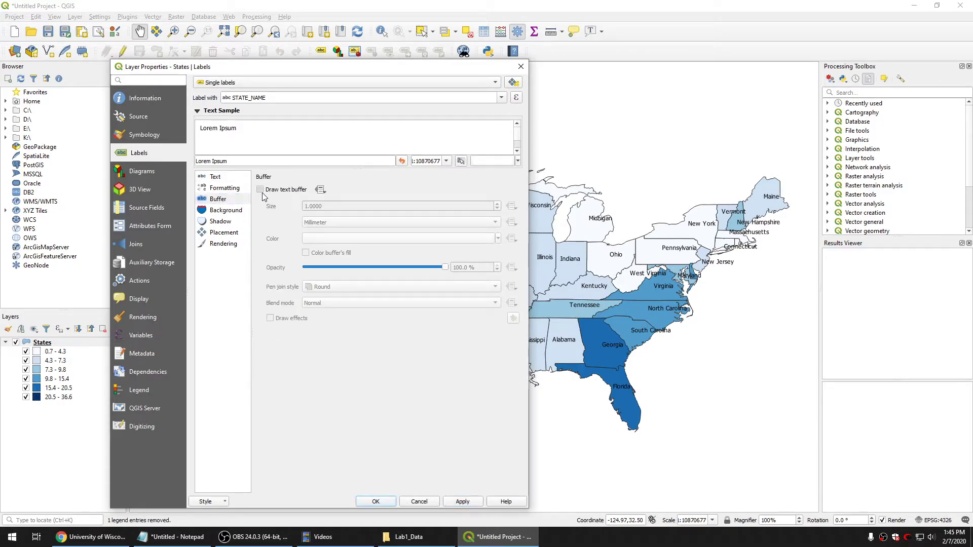
click(377, 502)
drag(438, 379, 436, 383)
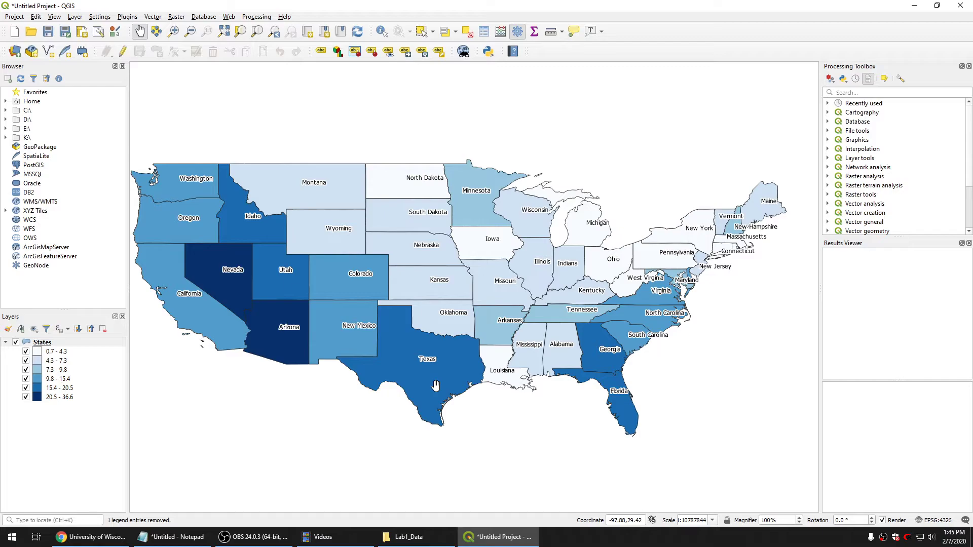
drag(474, 361, 452, 381)
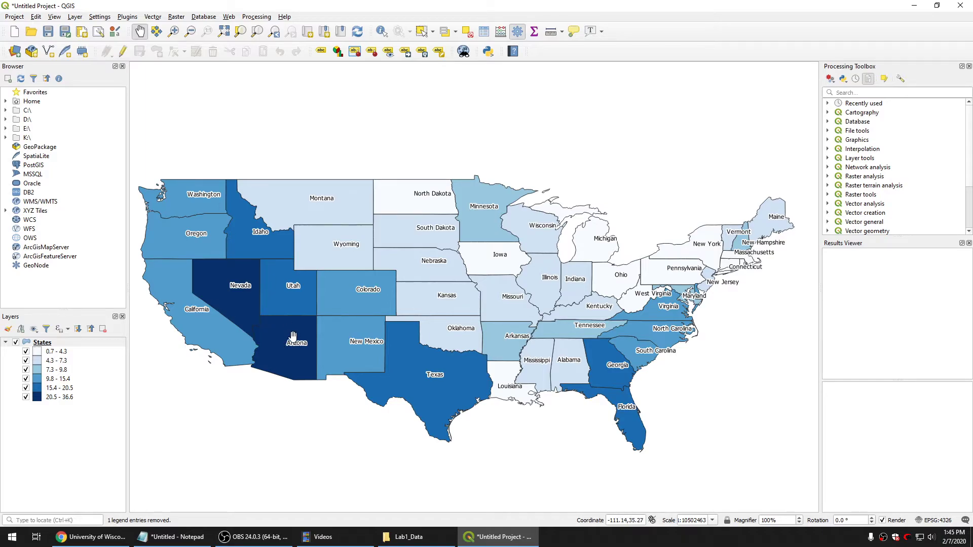
drag(300, 341, 287, 340)
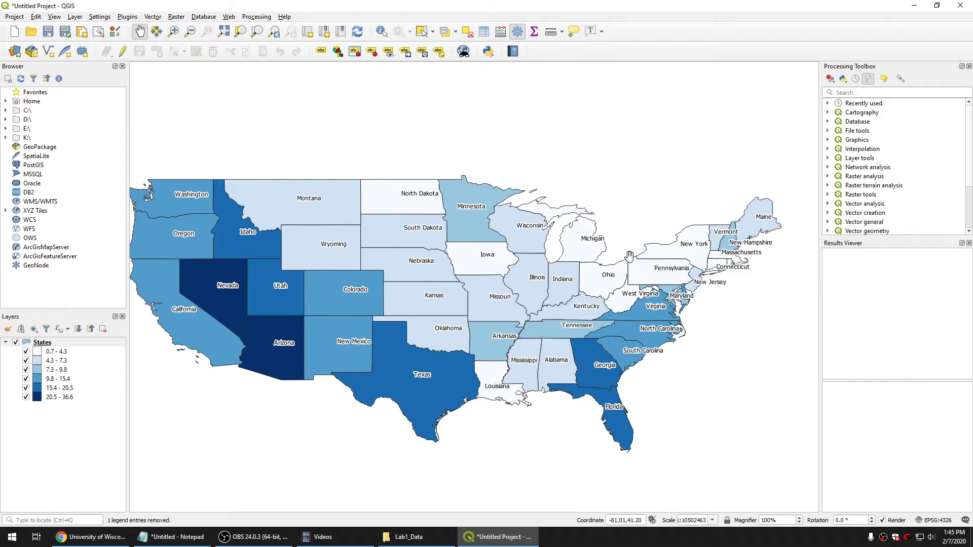
drag(607, 277, 621, 299)
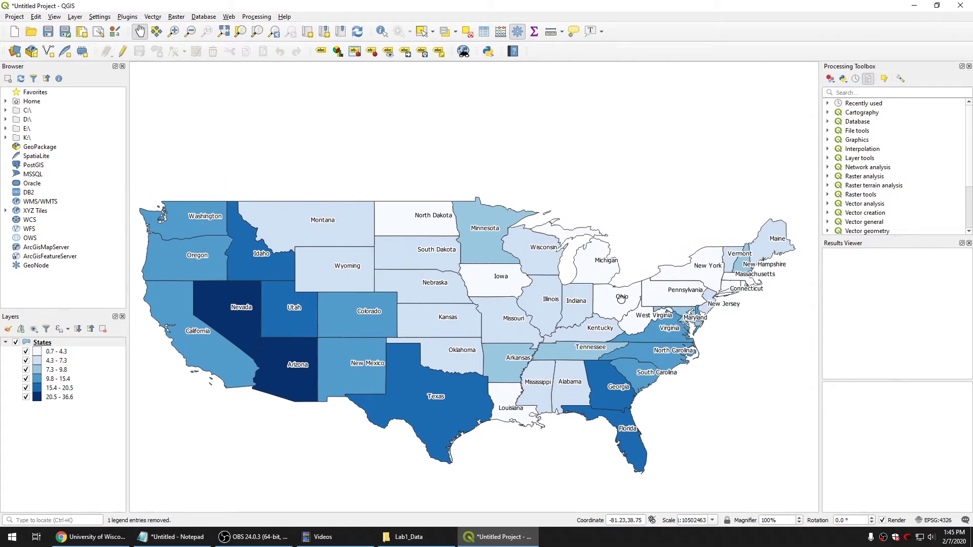
- Create an empty print layout titled "map" through the Layout Manager
click(15, 17)
click(13, 11)
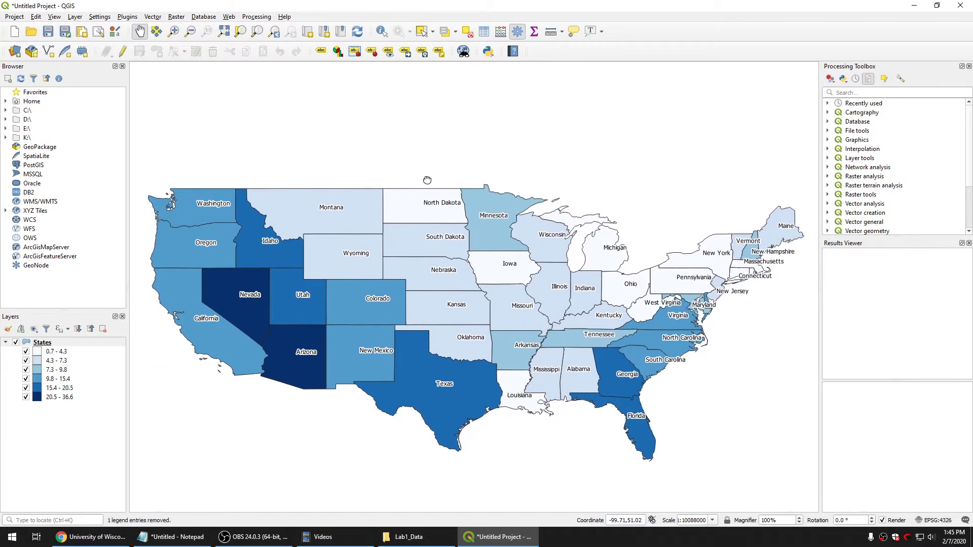
click(15, 16)
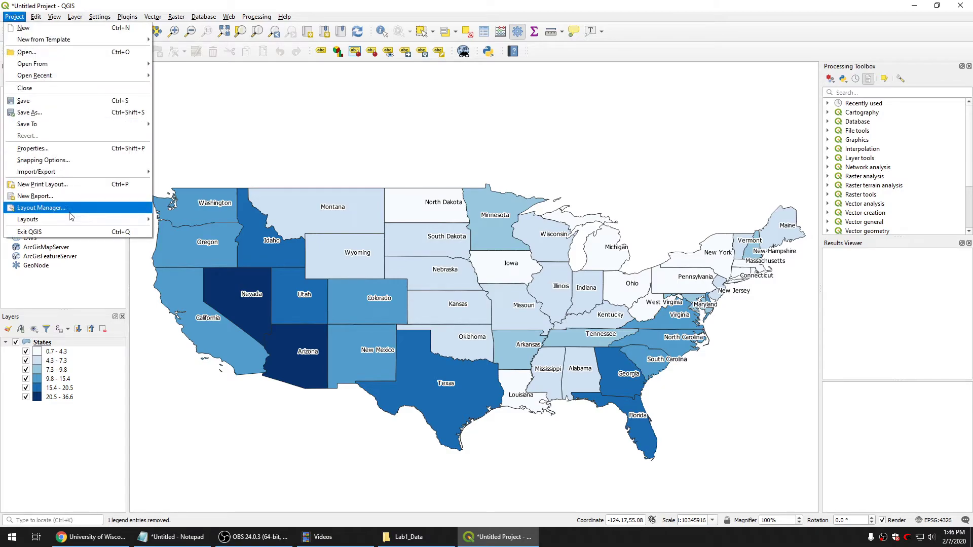
click(45, 208)
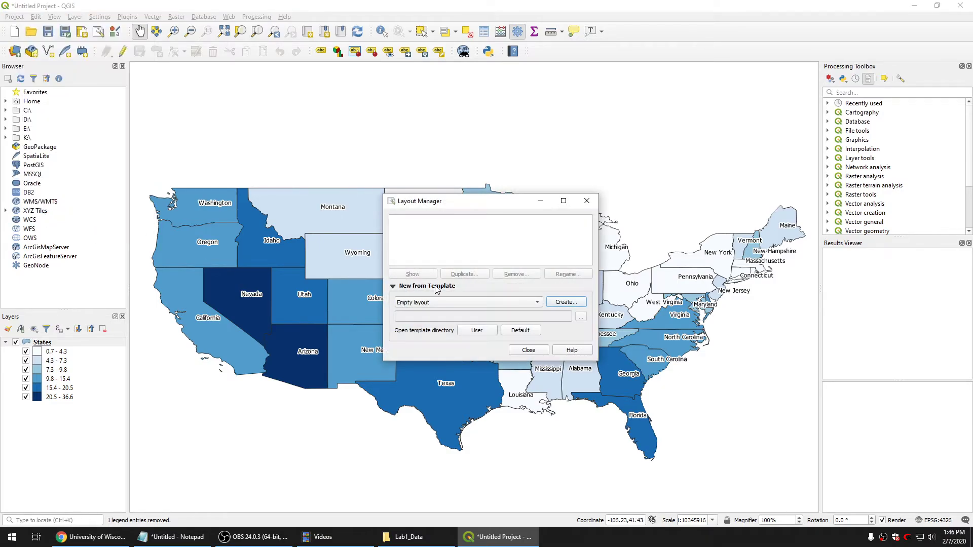
click(574, 304)
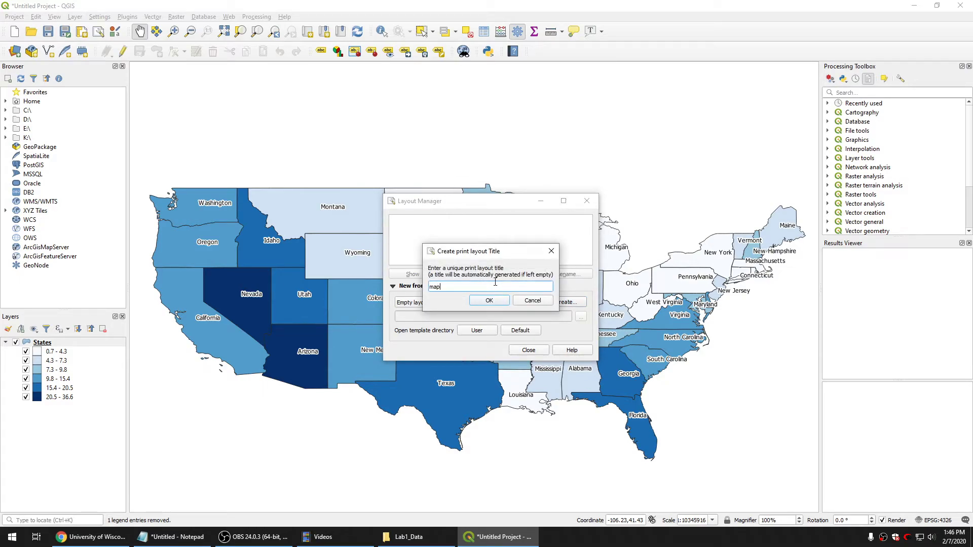
click(503, 301)
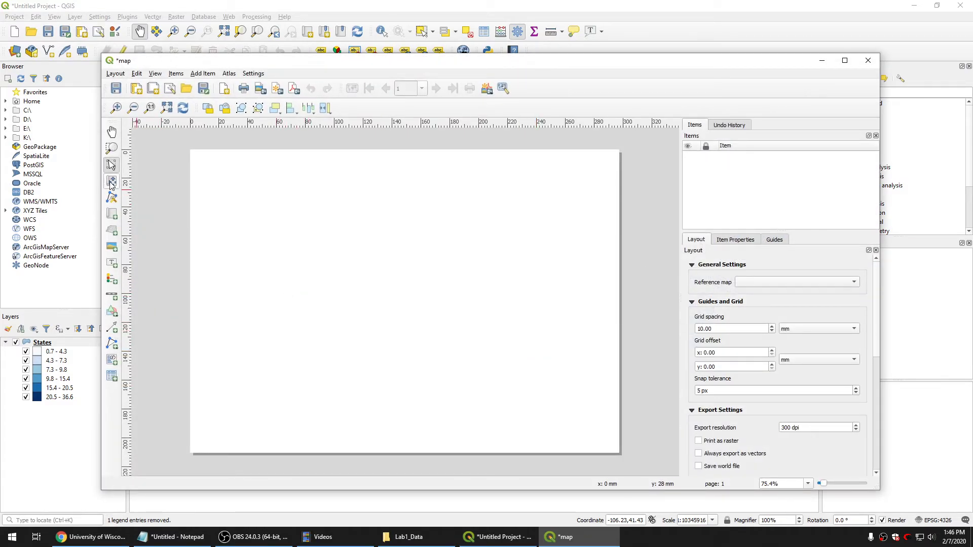
- Add the States map across most of the layout page and place a legend in the page's lower-left corner
click(114, 210)
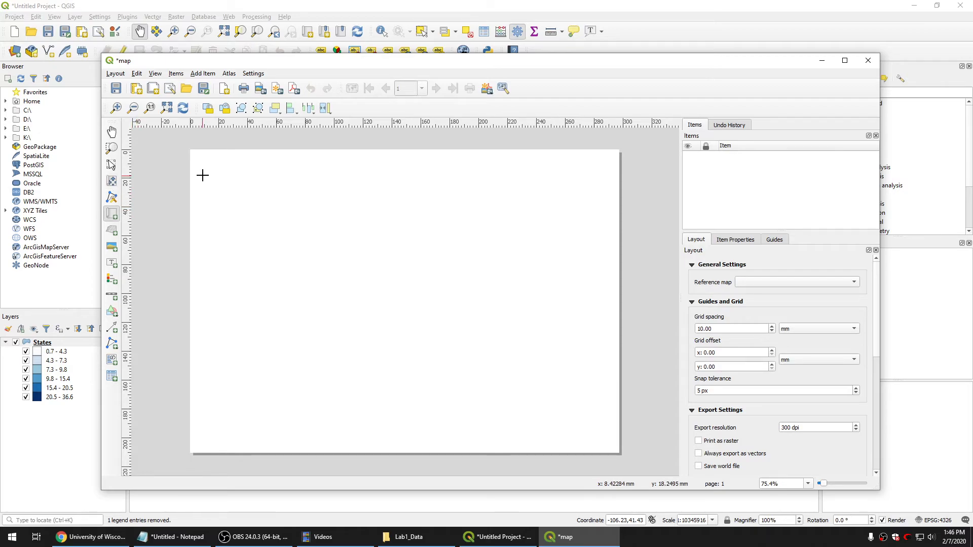
drag(201, 172, 591, 429)
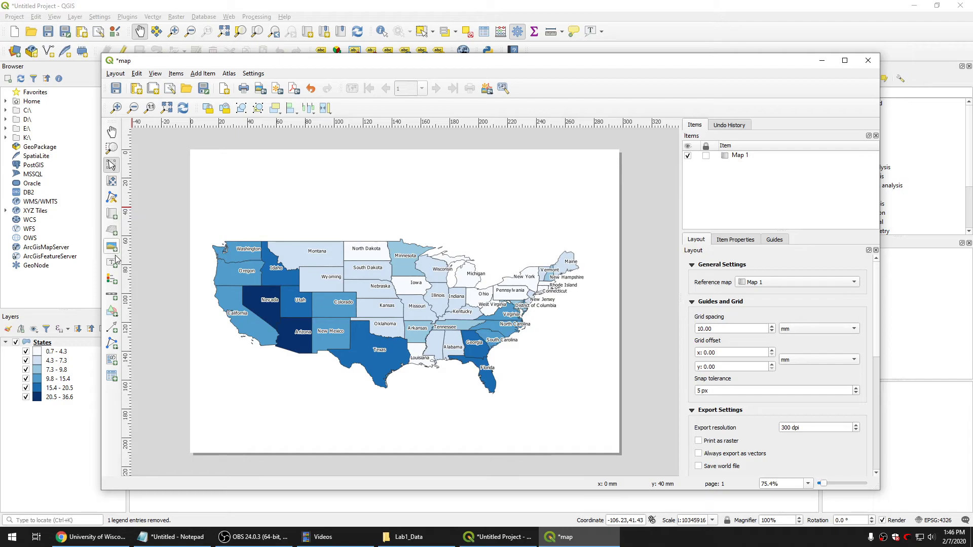
click(112, 280)
drag(230, 375, 244, 409)
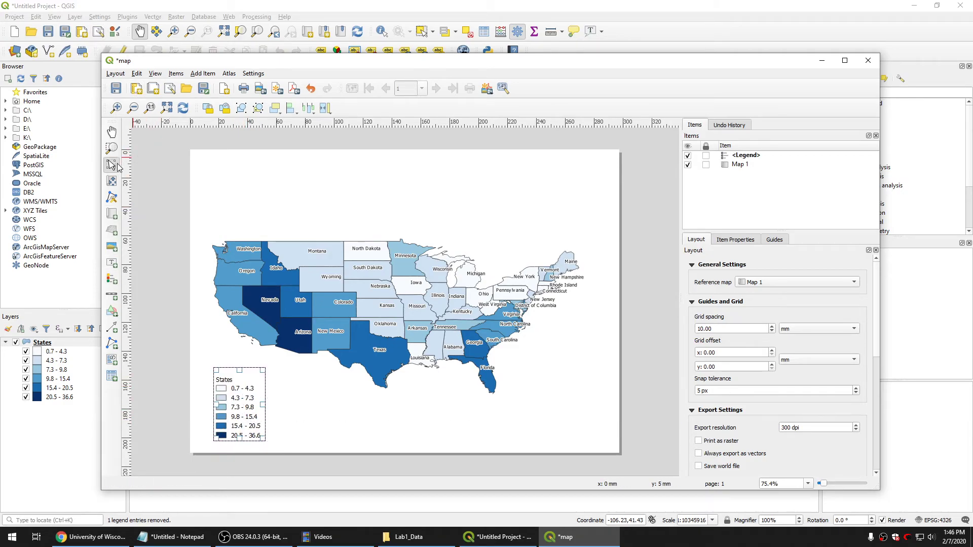
- Add a wide label above the map near the top of the page with the text "Map title"
click(112, 262)
drag(294, 171, 546, 200)
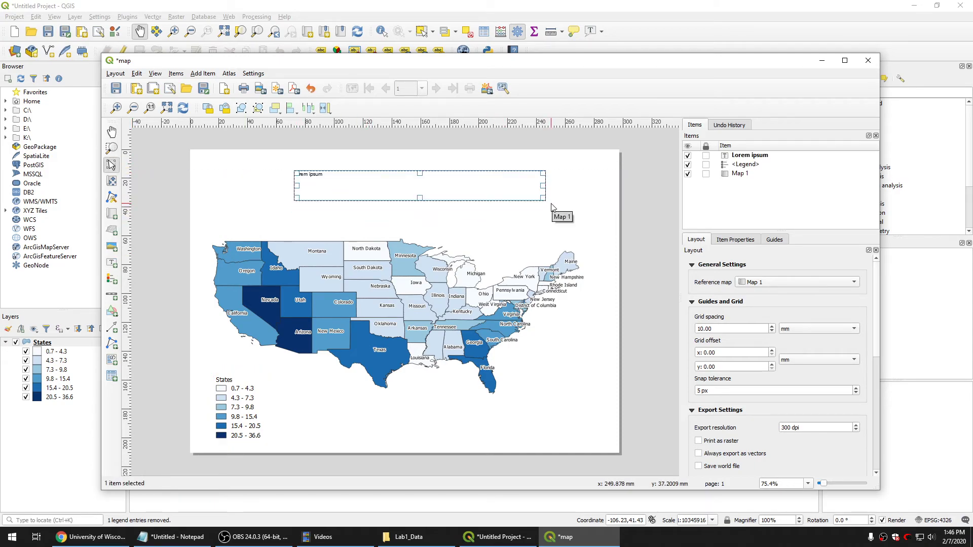
click(730, 241)
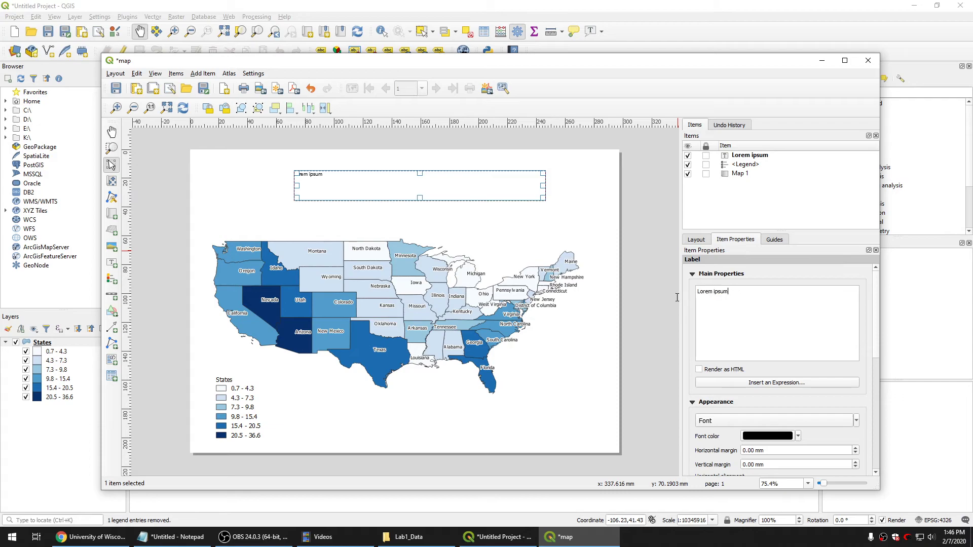
key(ctrl+a)
text(M)
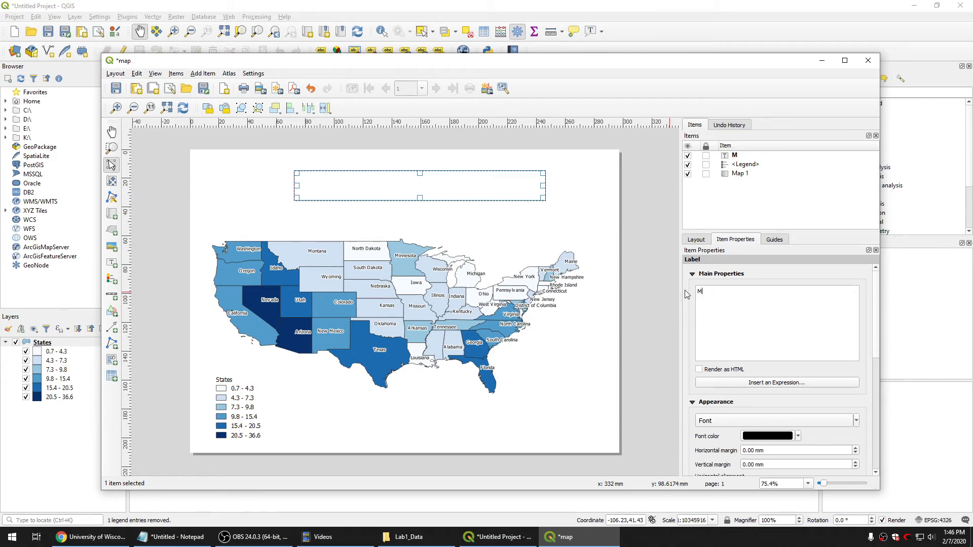
text(ap title)
- Align the title label's text to Center horizontally and Middle vertically, then deselect the label
scroll(811, 355, down, 5)
click(738, 405)
click(736, 428)
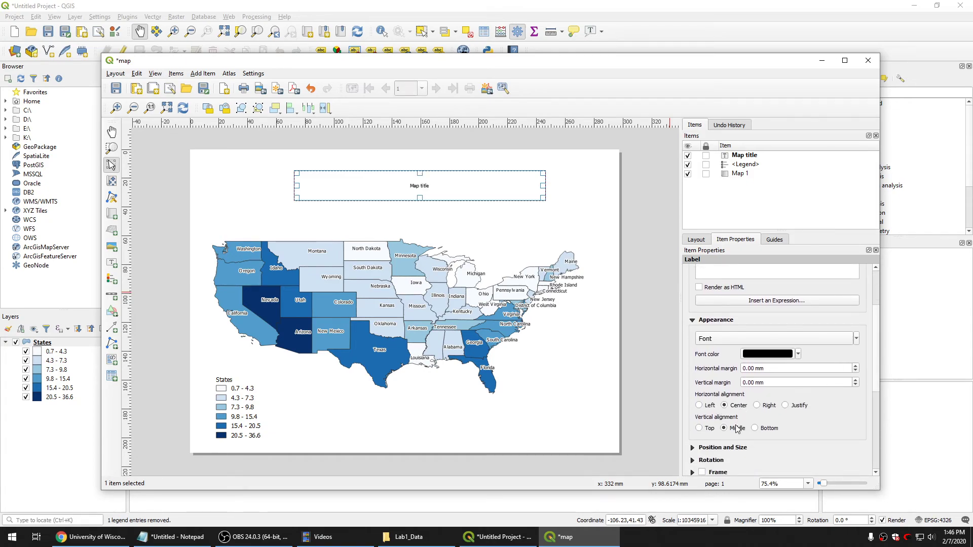
click(612, 246)
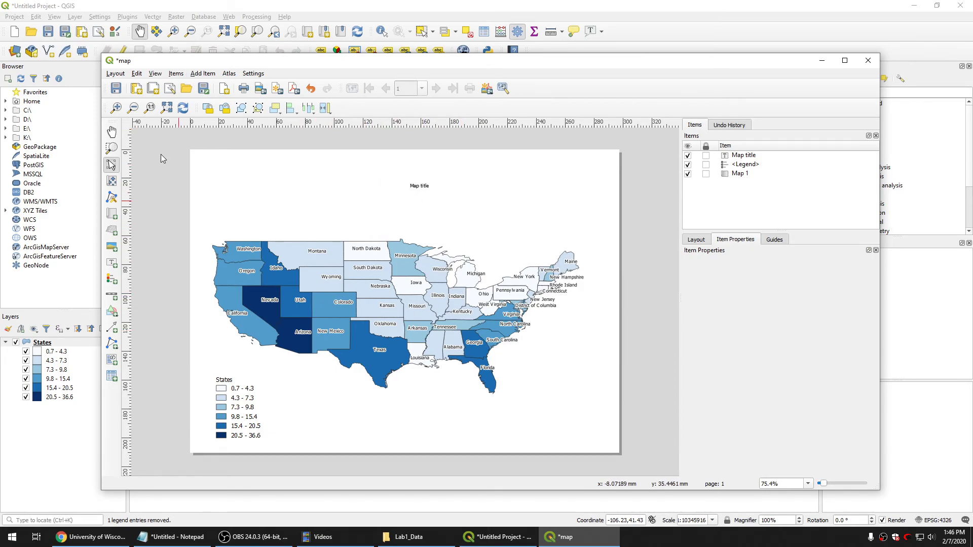
- Open the layout's save and export commands
click(116, 74)
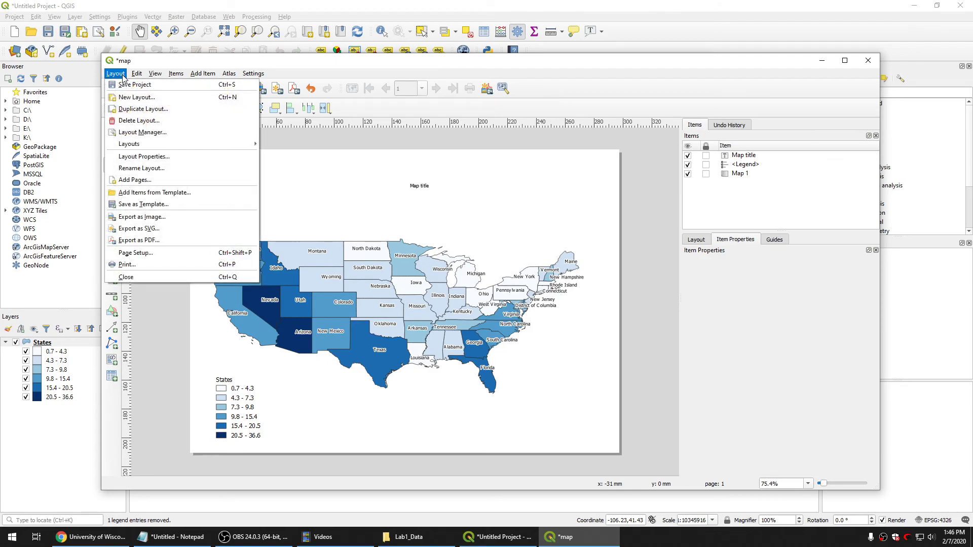